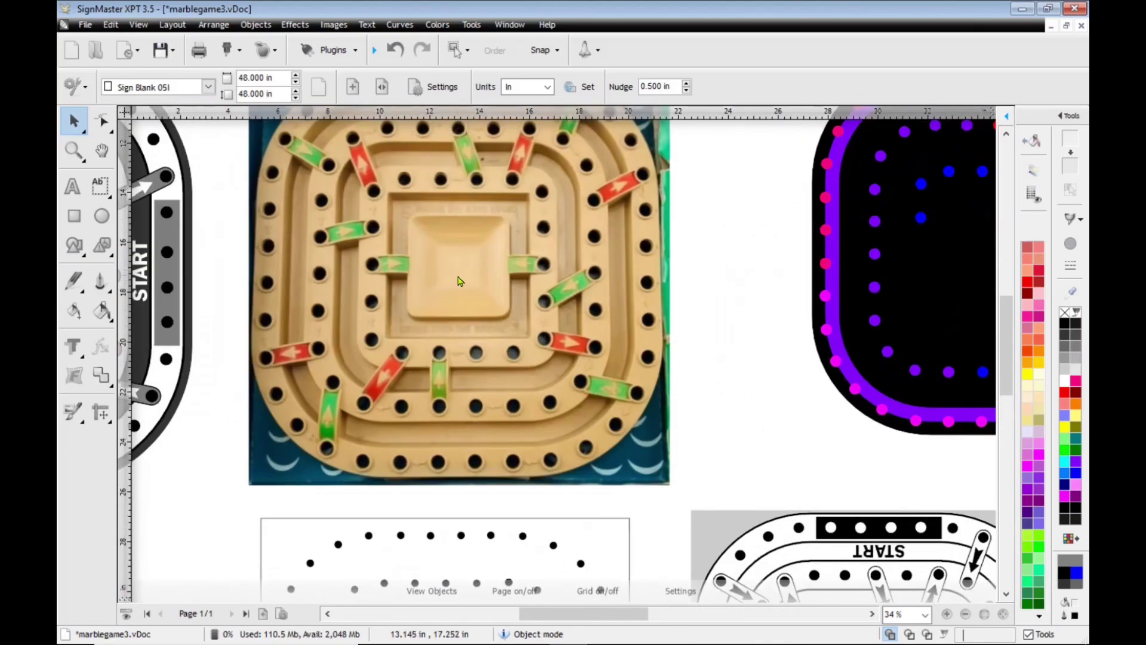
# Switch all artwork to wireframe view and zoom in on the purple-and-black board's holes
pyautogui.scroll(-5, 525, 331)
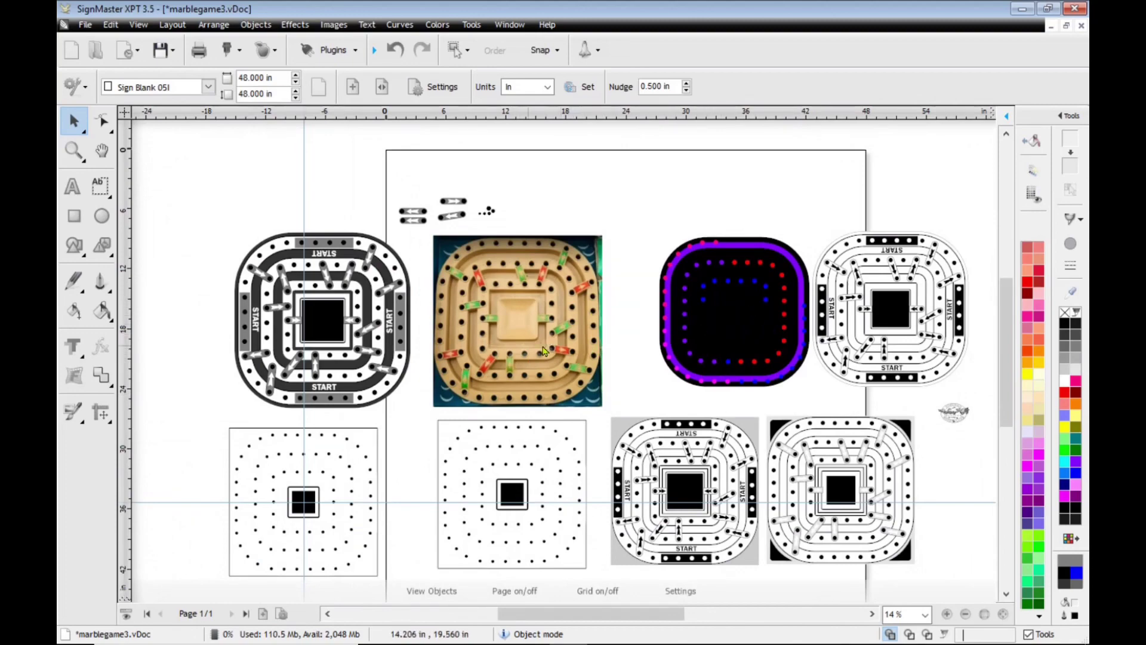
pyautogui.click(138, 25)
pyautogui.click(173, 39)
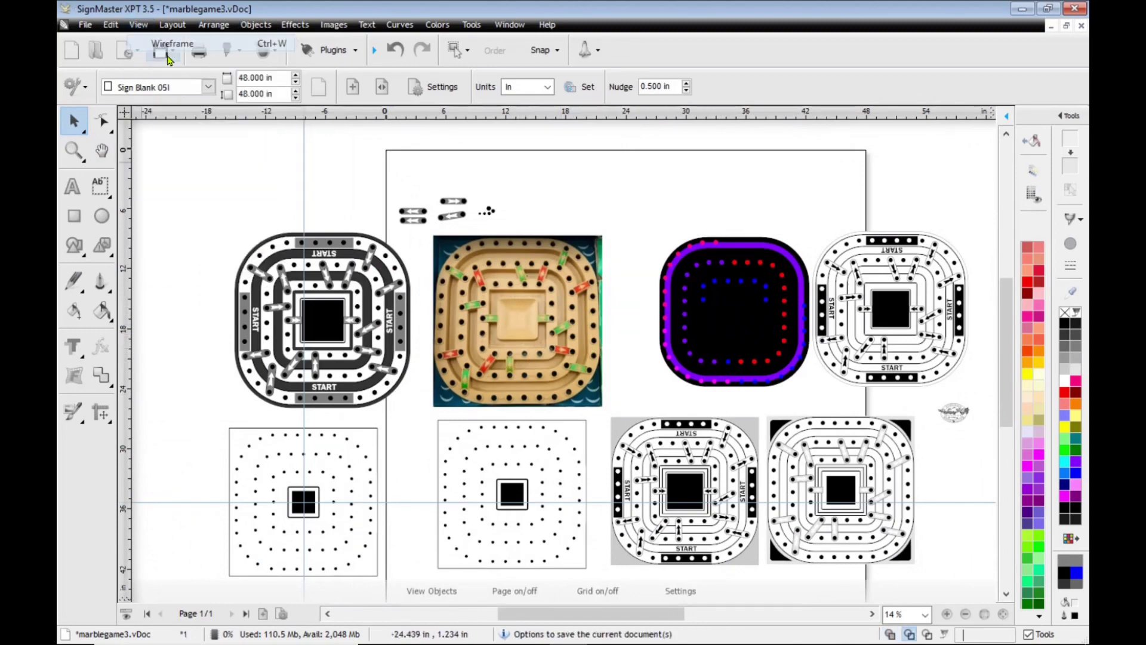
pyautogui.scroll(3, 750, 323)
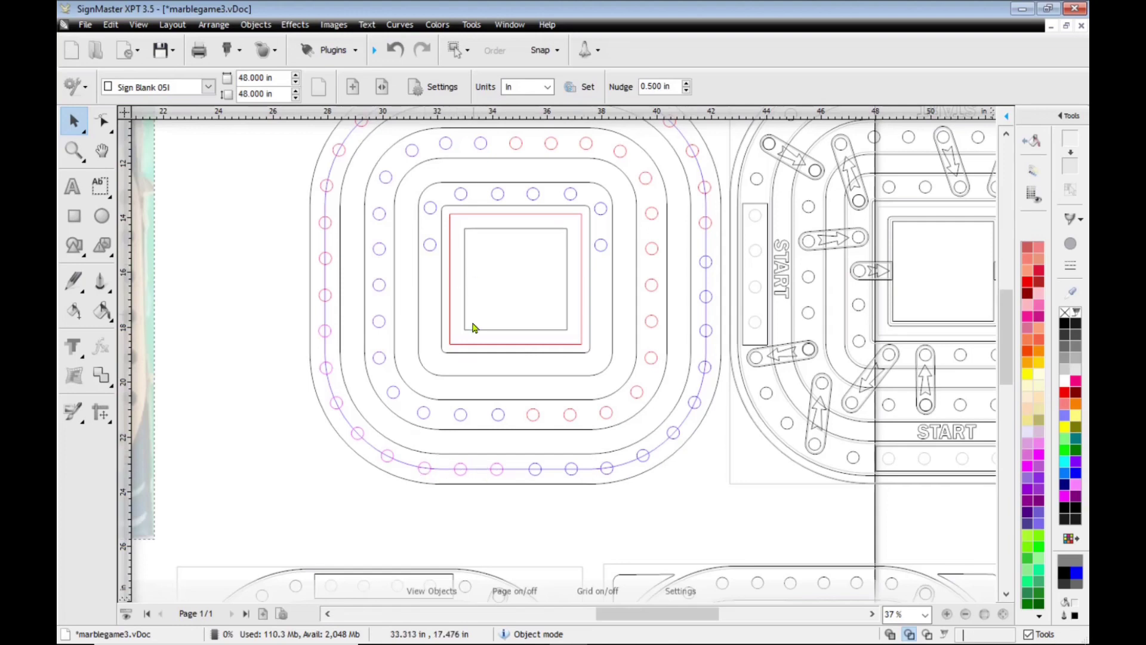
# Add guides at 34.937 in vertical and 16.327 in horizontal, then select the upper-left holes
pyautogui.scroll(2, 506, 148)
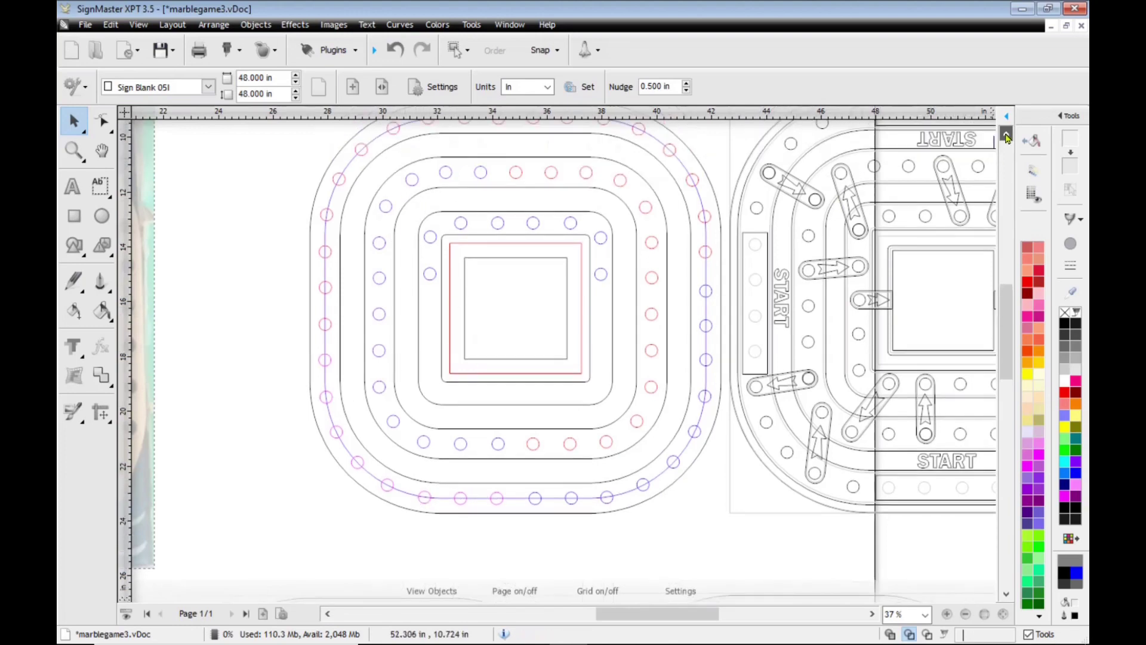
pyautogui.click(506, 148)
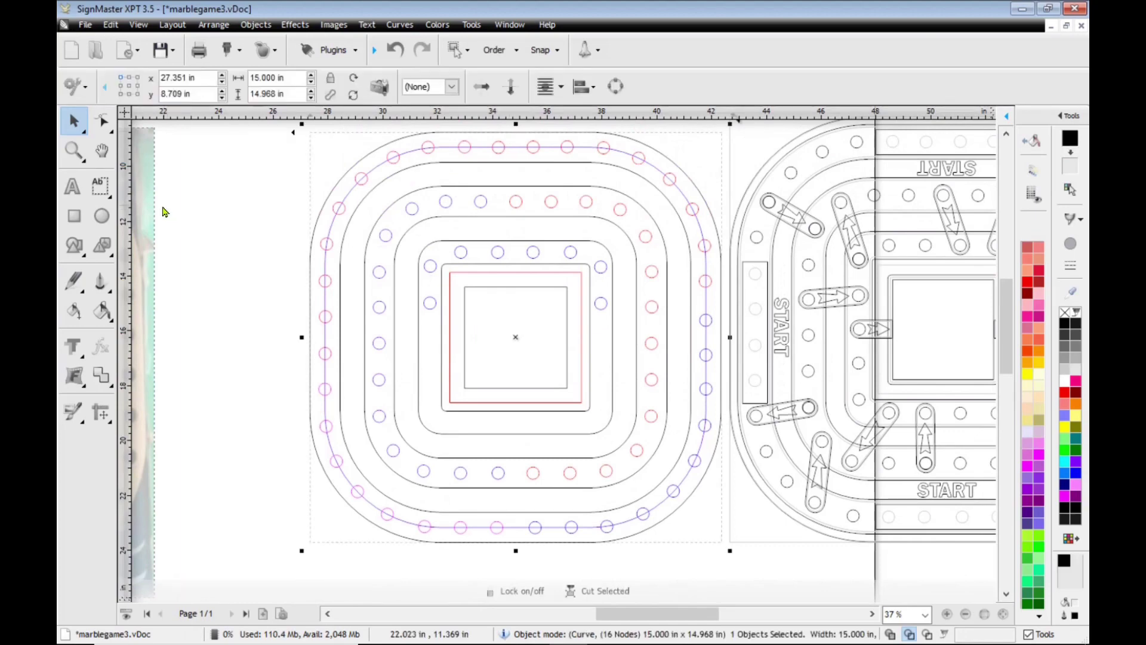
pyautogui.moveTo(127, 213); pyautogui.dragTo(518, 291)
pyautogui.moveTo(508, 115); pyautogui.dragTo(528, 342)
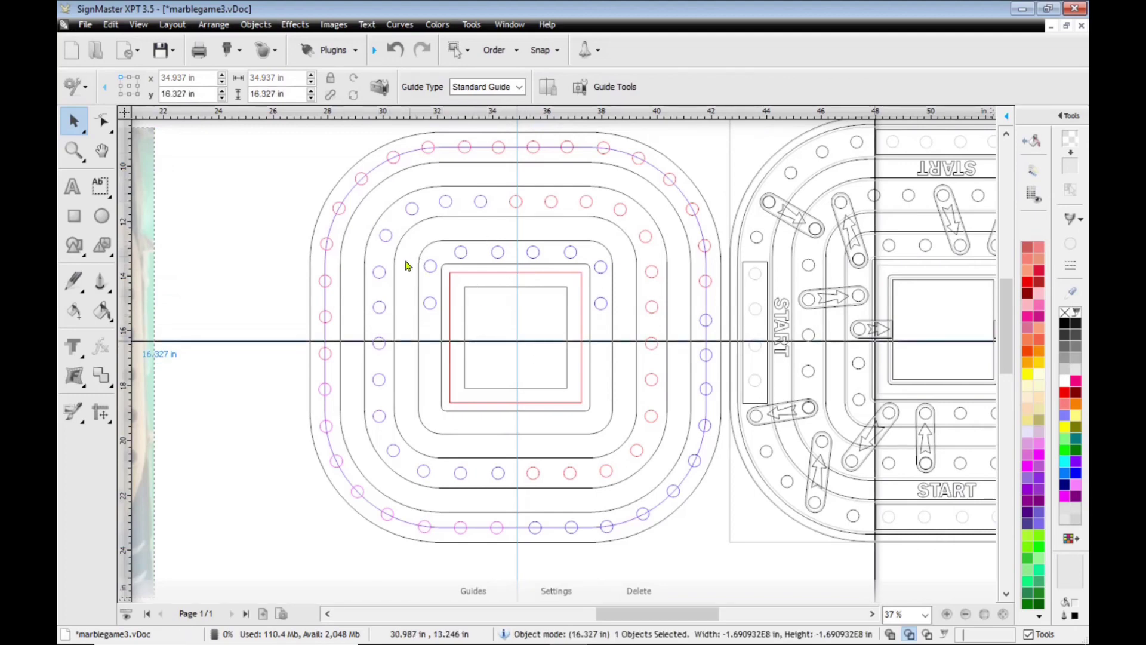
pyautogui.scroll(-1, 260, 261)
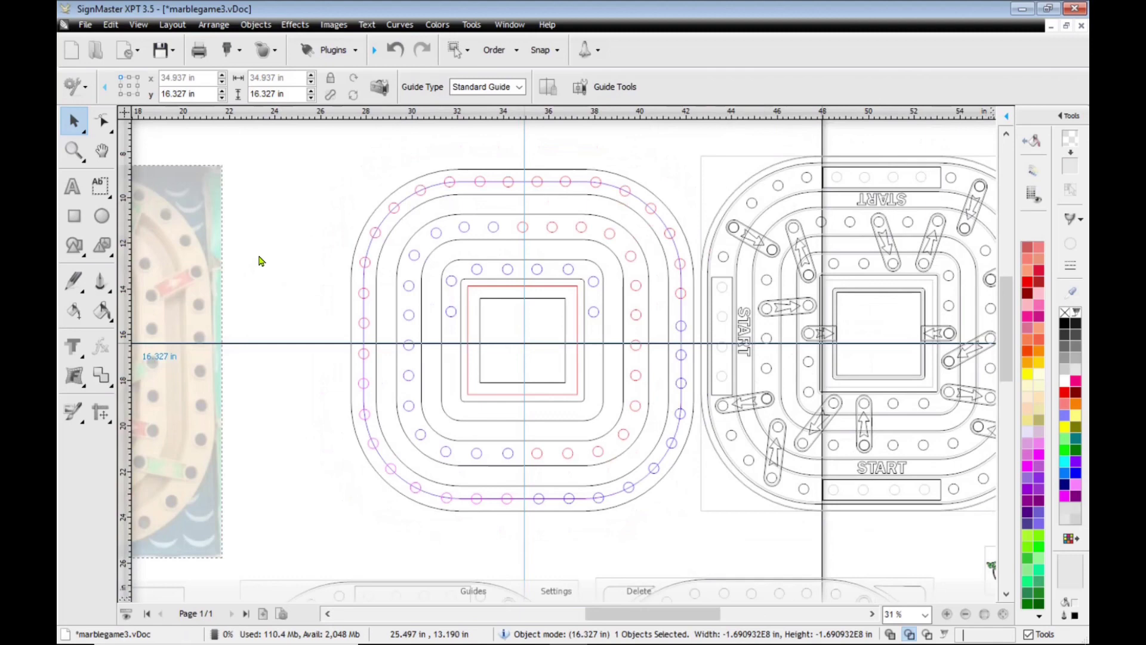
pyautogui.moveTo(306, 151)
pyautogui.mouseDown()
pyautogui.moveTo(463, 263)
pyautogui.moveTo(531, 361)
pyautogui.mouseUp()
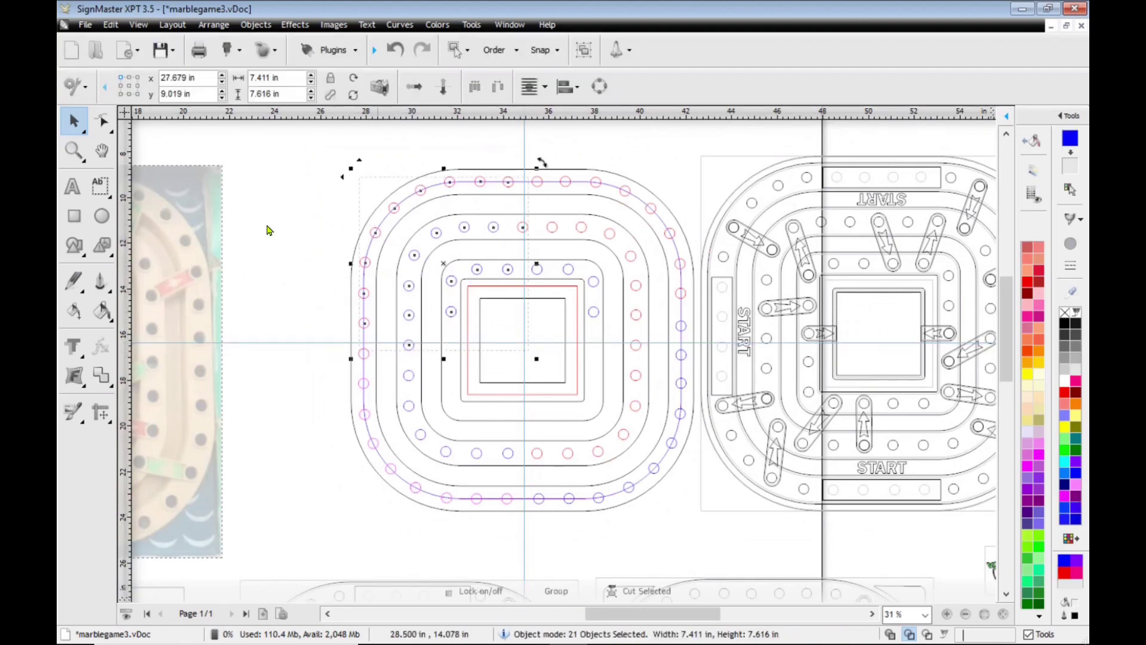
# Duplicate the selected holes, mirror the copy horizontally and shift it right into place
pyautogui.click(110, 27)
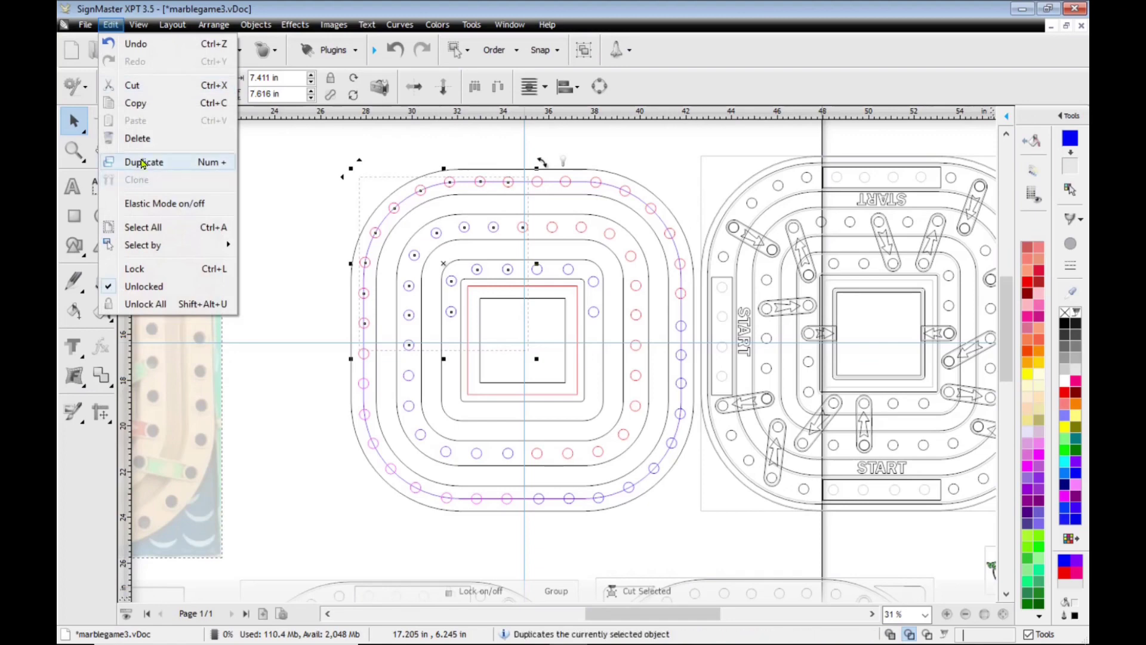
pyautogui.click(145, 161)
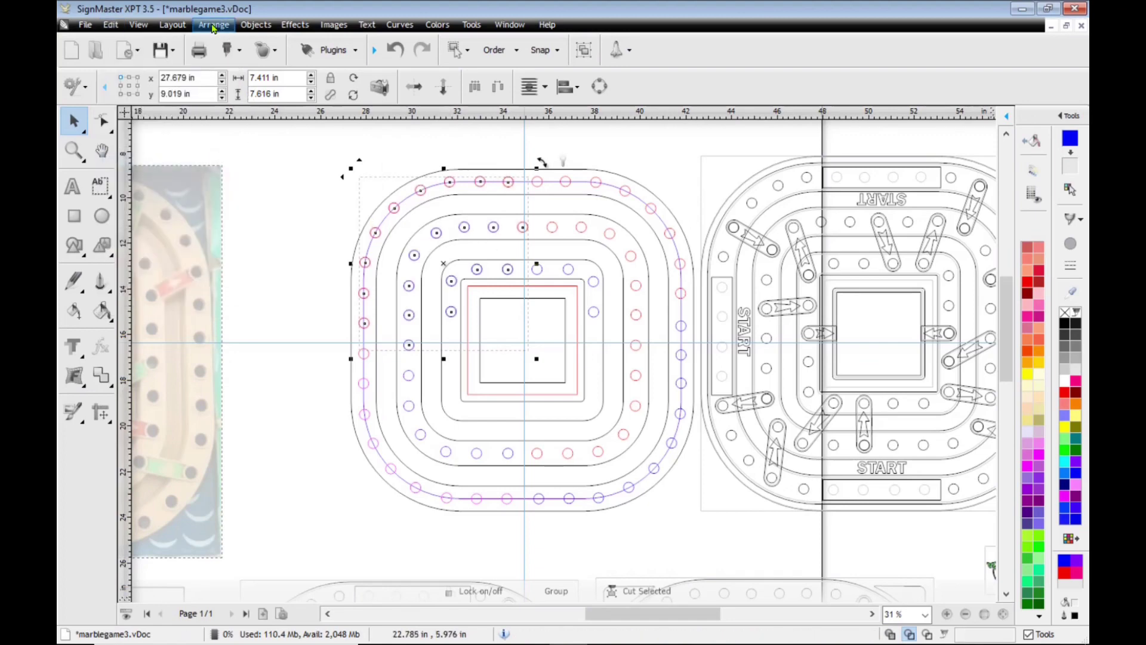
pyautogui.click(213, 25)
pyautogui.moveTo(244, 48)
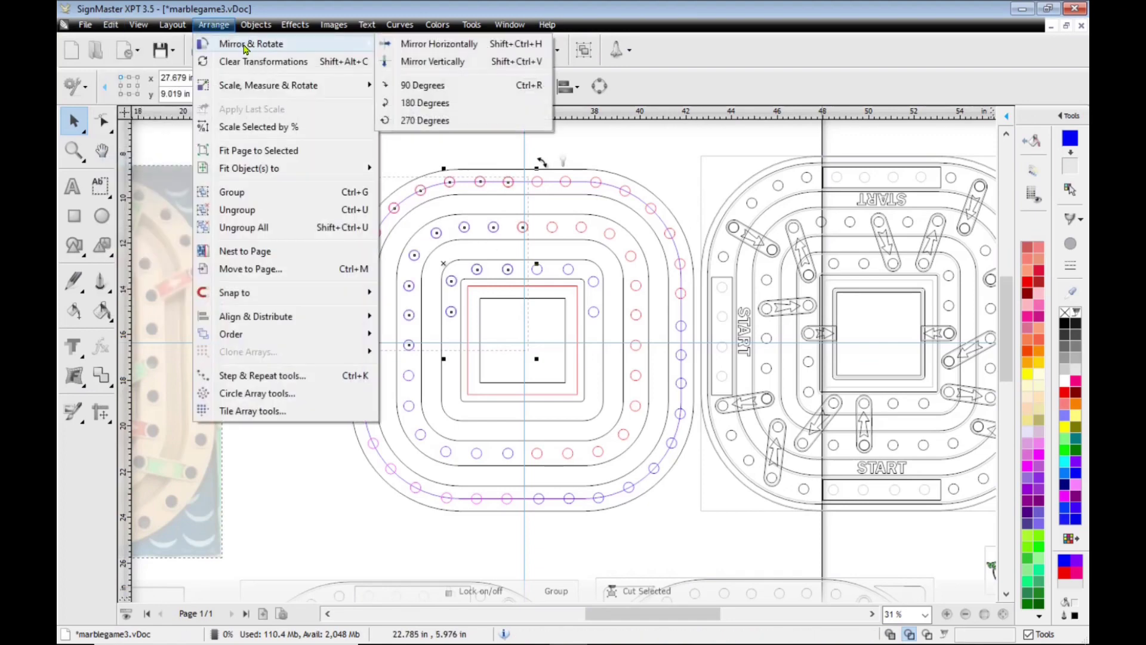
pyautogui.click(428, 47)
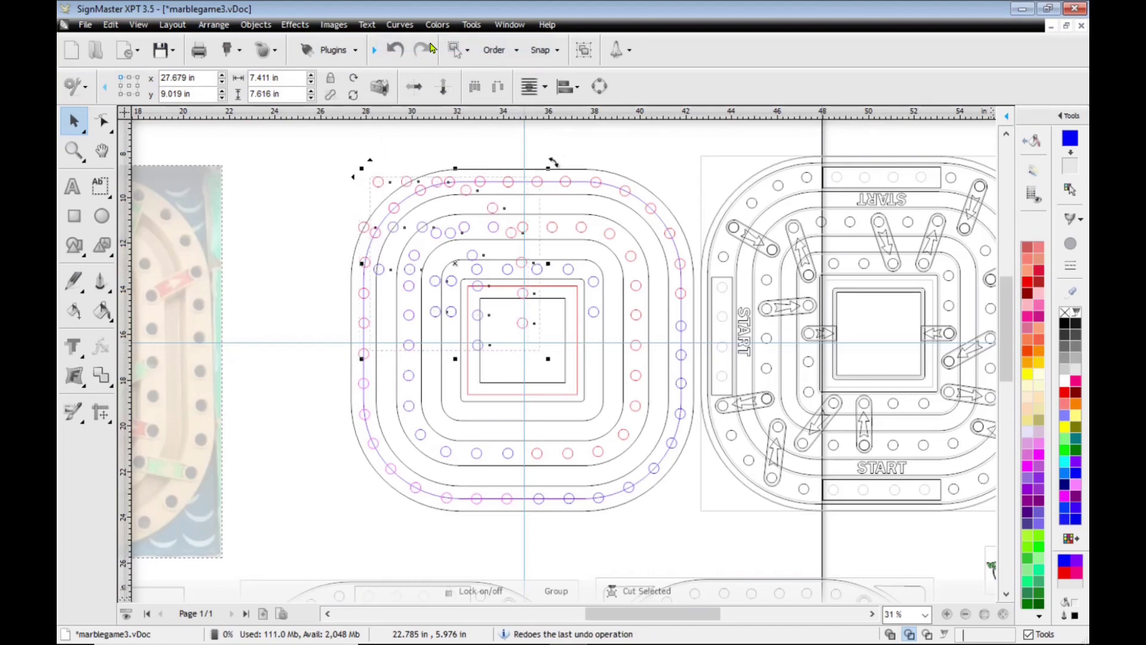
pyautogui.click(431, 48)
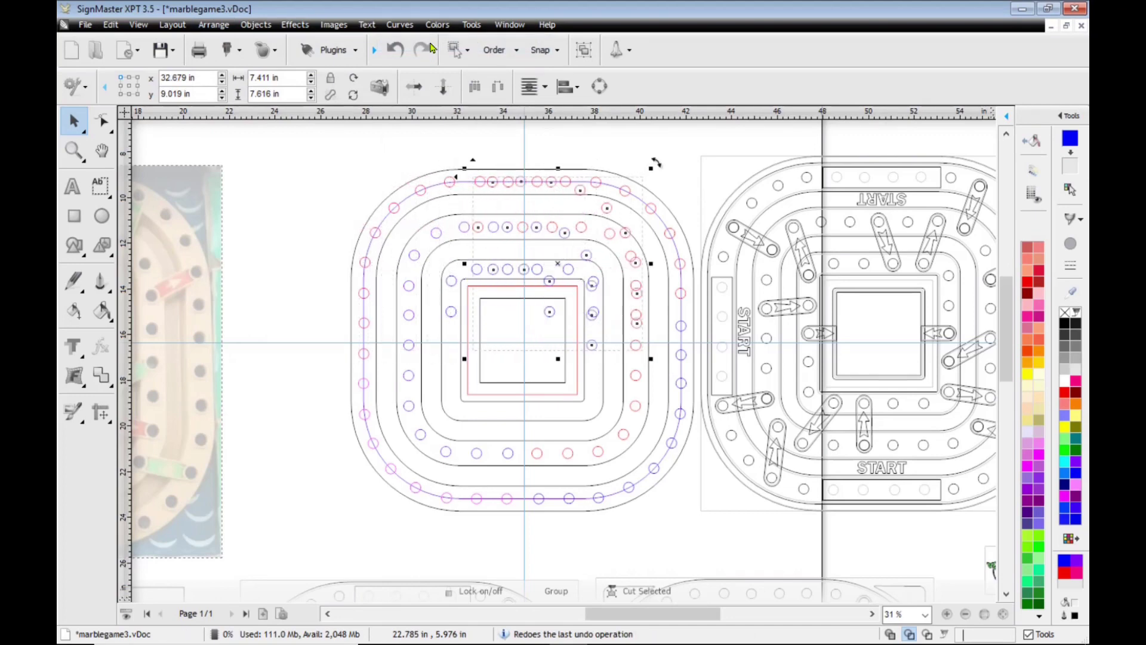
pyautogui.click(430, 48)
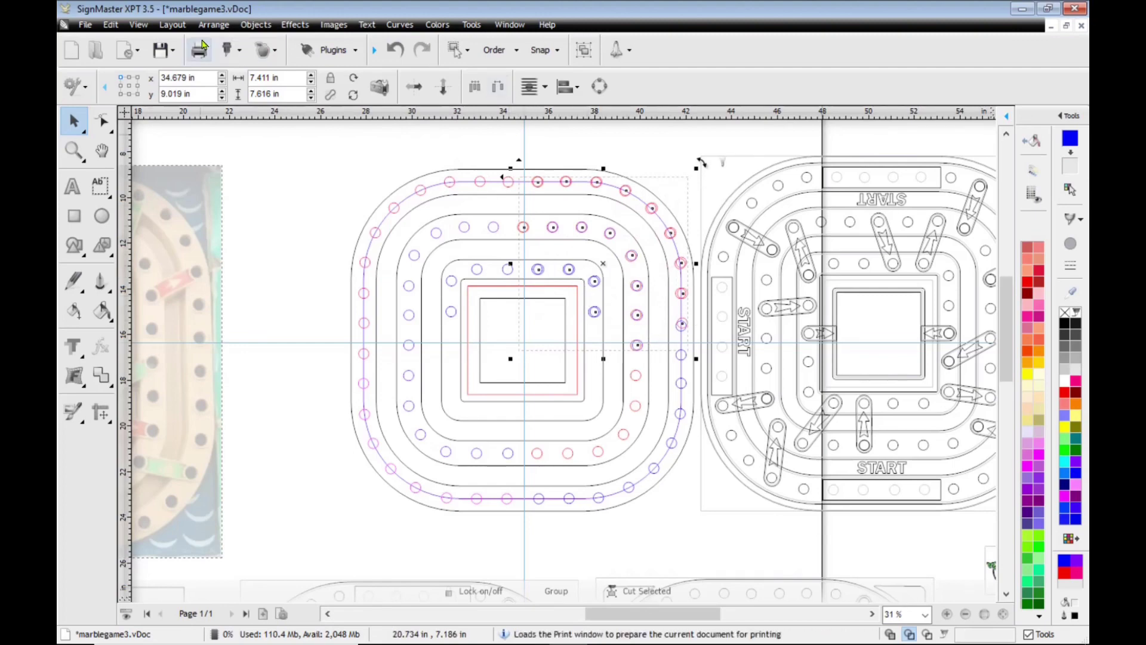
# Mirror the copy vertically, nudge it down into the lower-right quarter, and deselect
pyautogui.click(213, 24)
pyautogui.moveTo(226, 45)
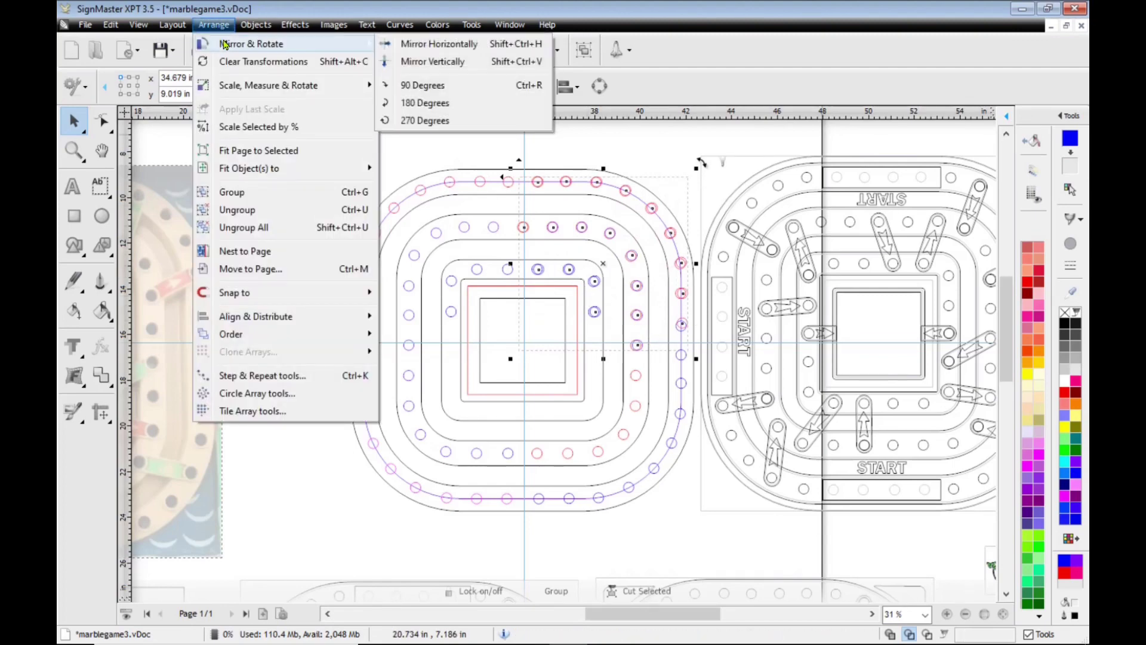
pyautogui.click(408, 64)
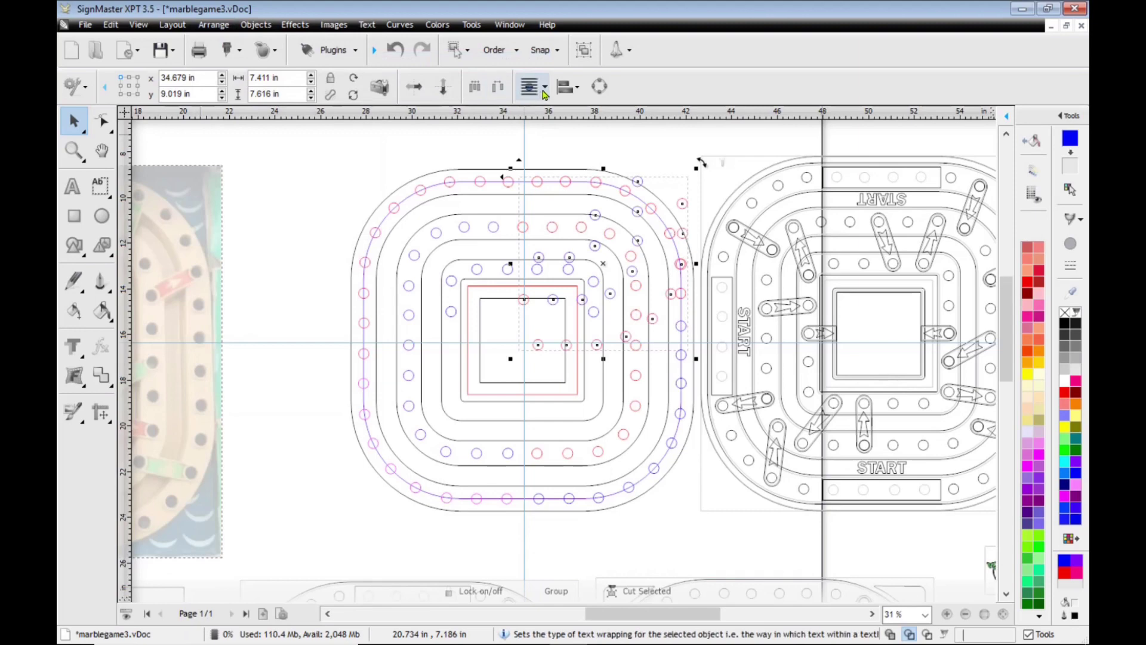
pyautogui.press('Down')
pyautogui.press('Down')
pyautogui.press('Down')
pyautogui.press('Down')
pyautogui.press('Down')
pyautogui.press('Down')
pyautogui.press('Down')
pyautogui.press('Down')
pyautogui.press('Down')
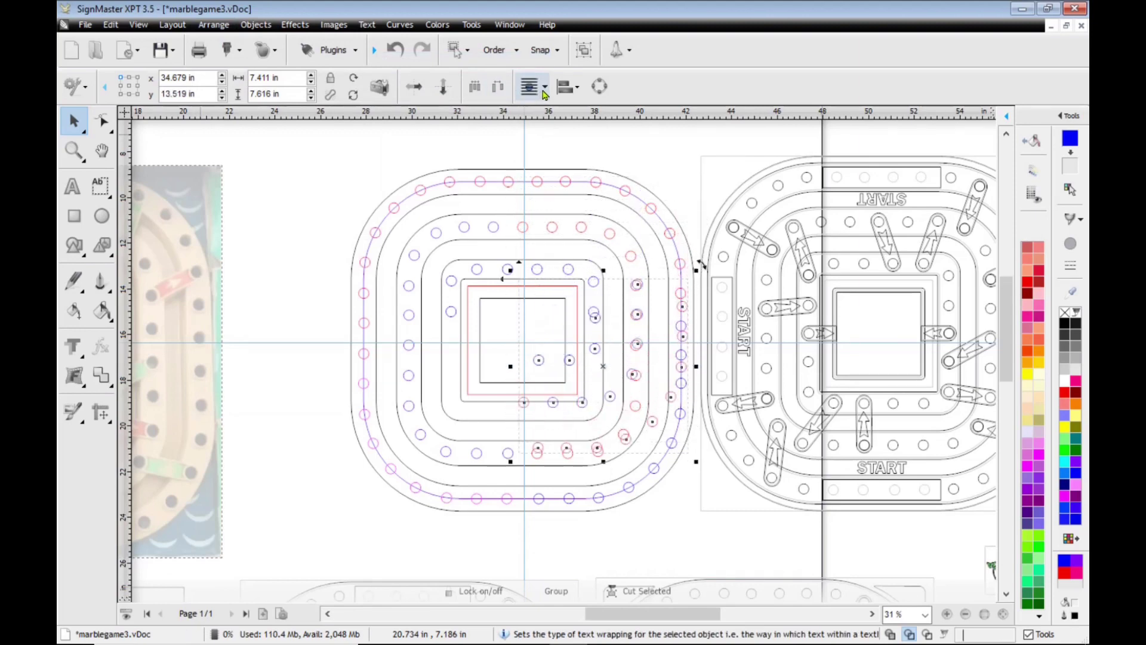
pyautogui.press('Down')
pyautogui.press('Down')
pyautogui.press('Down')
pyautogui.press('Down')
pyautogui.press('Down')
pyautogui.press('Down')
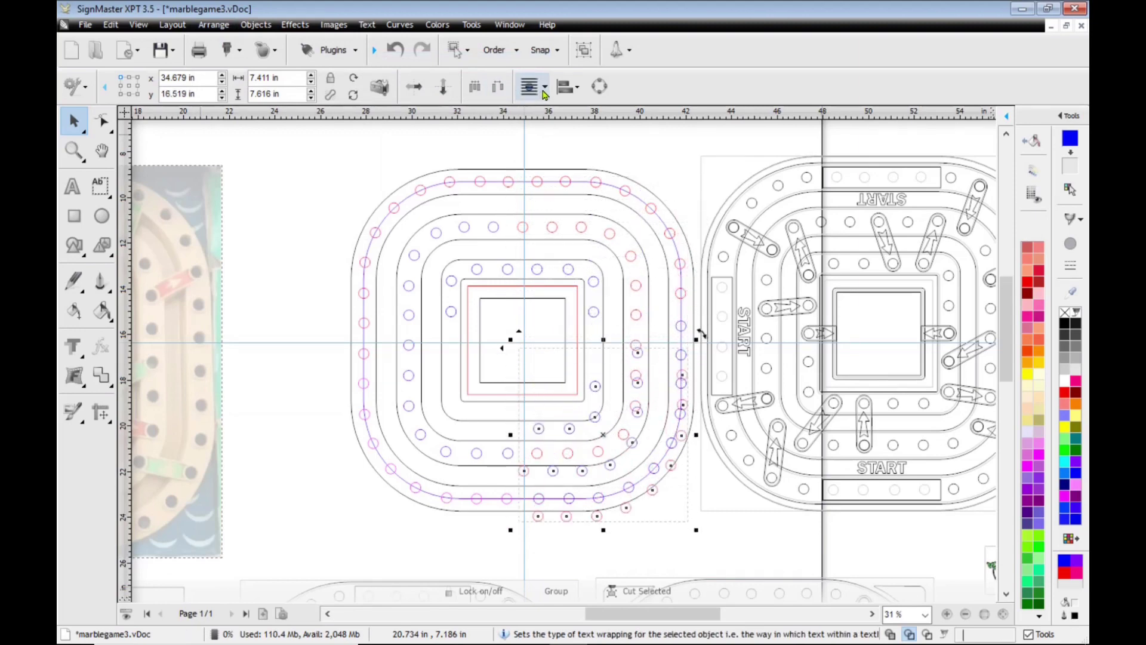
pyautogui.press('Up')
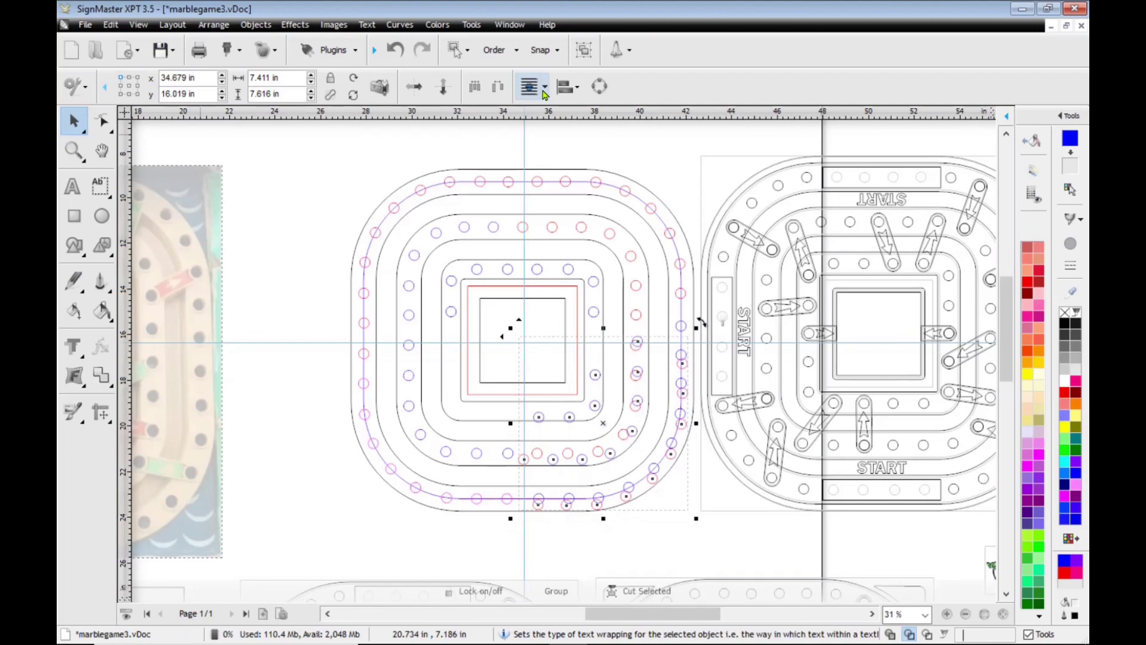
pyautogui.press('Escape')
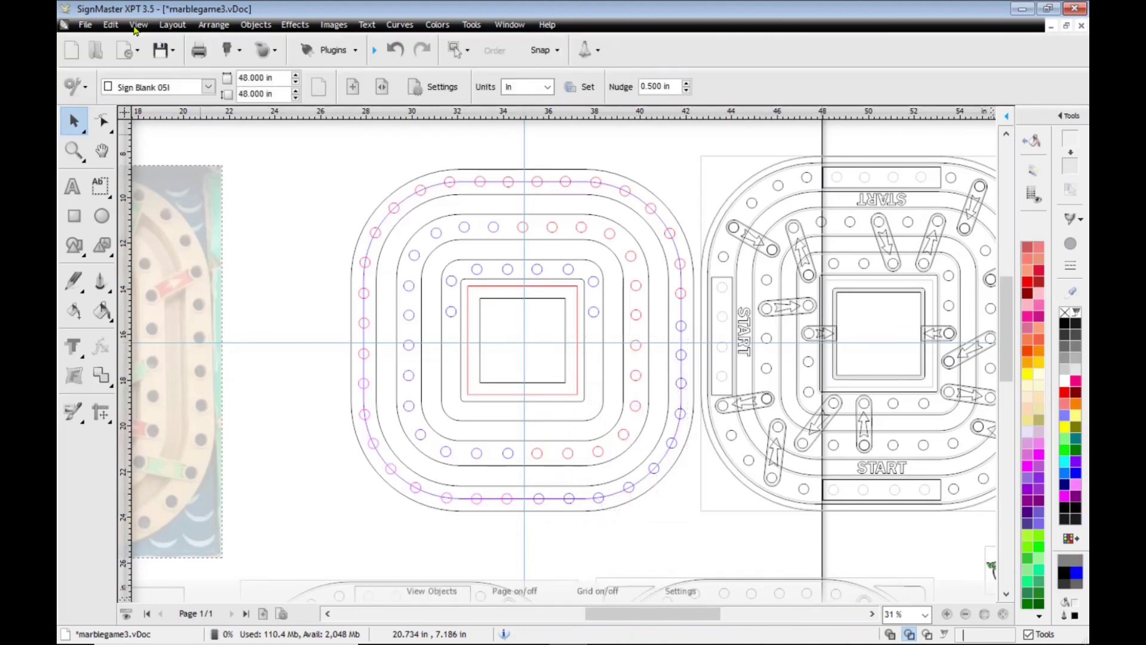
pyautogui.click(138, 25)
pyautogui.click(163, 45)
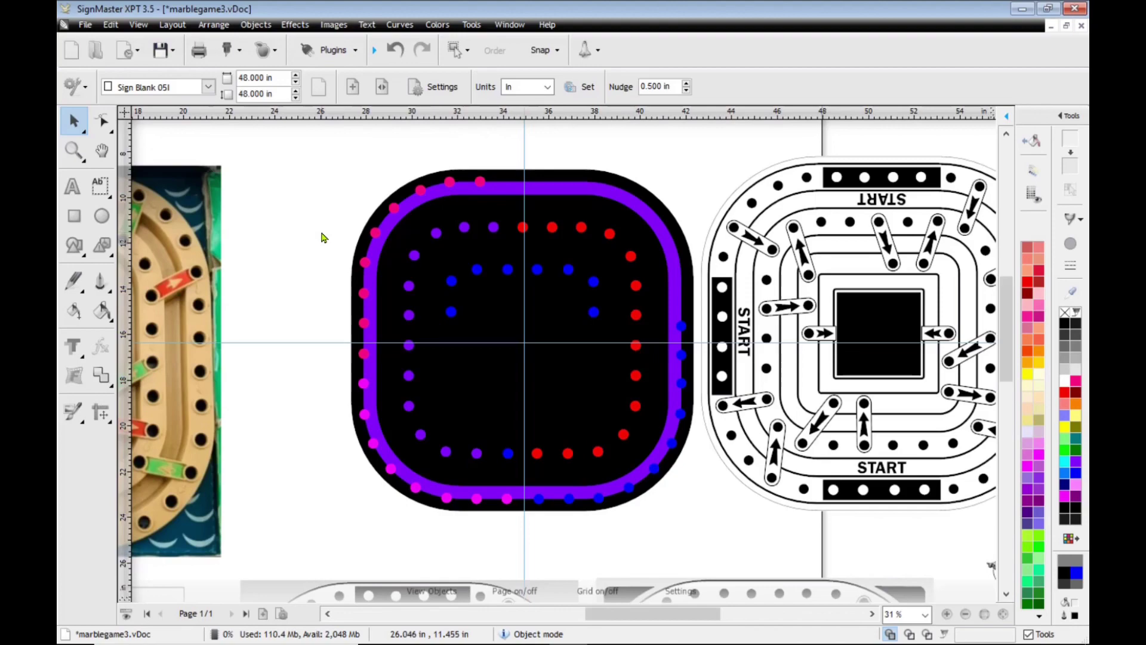
pyautogui.scroll(-2, 322, 237)
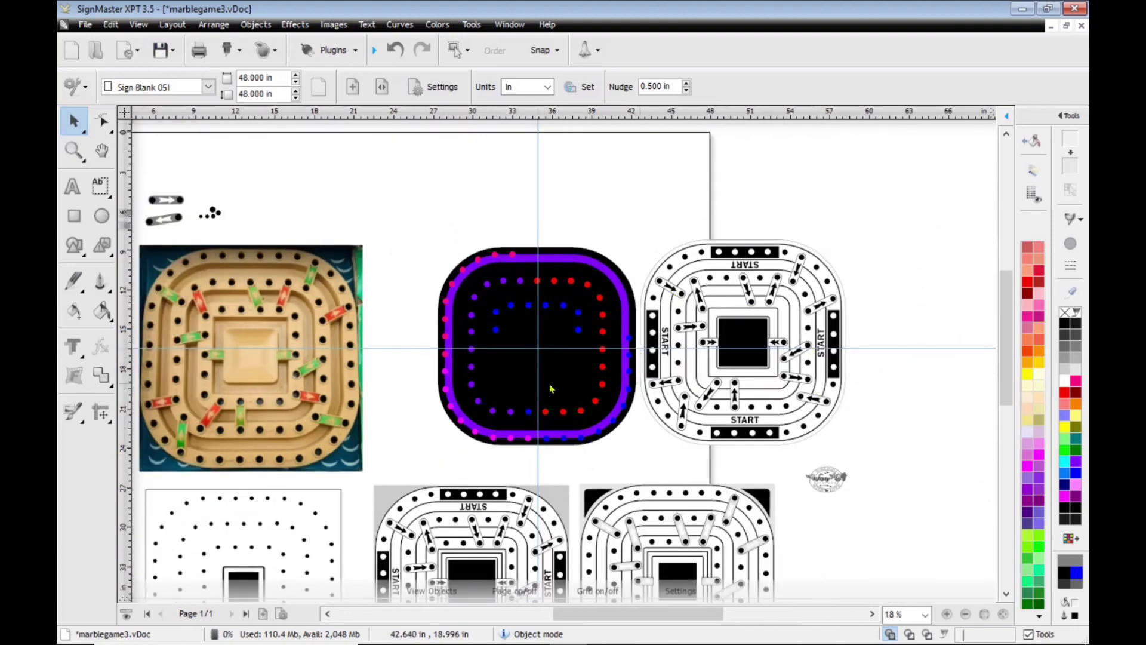
pyautogui.scroll(-2, 418, 339)
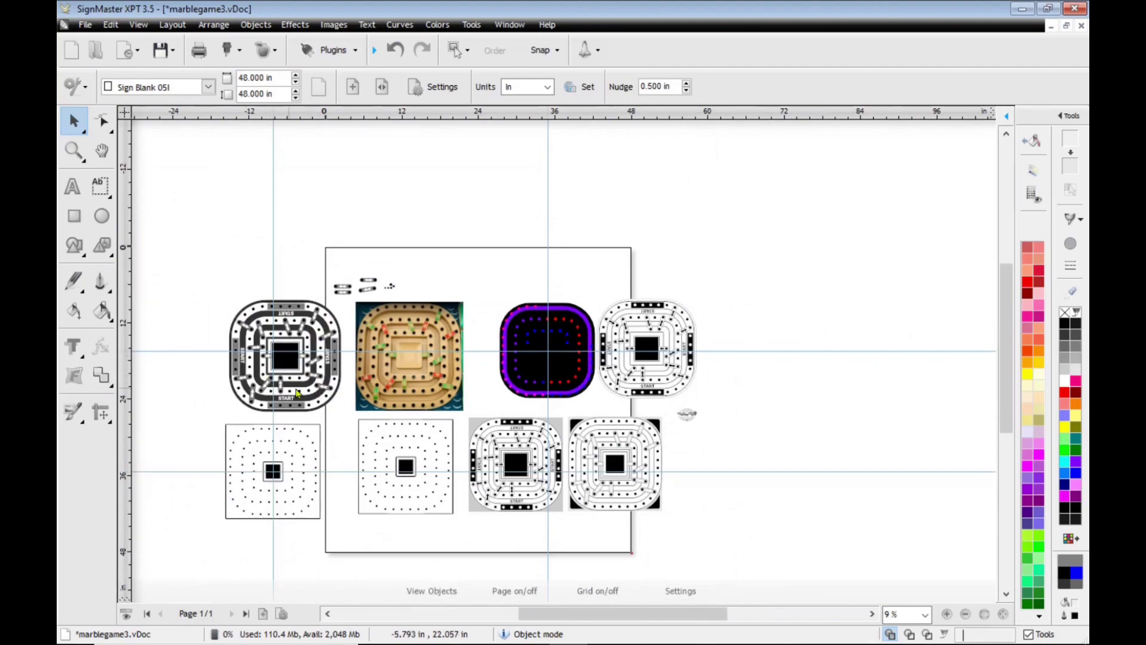
pyautogui.scroll(4, 292, 391)
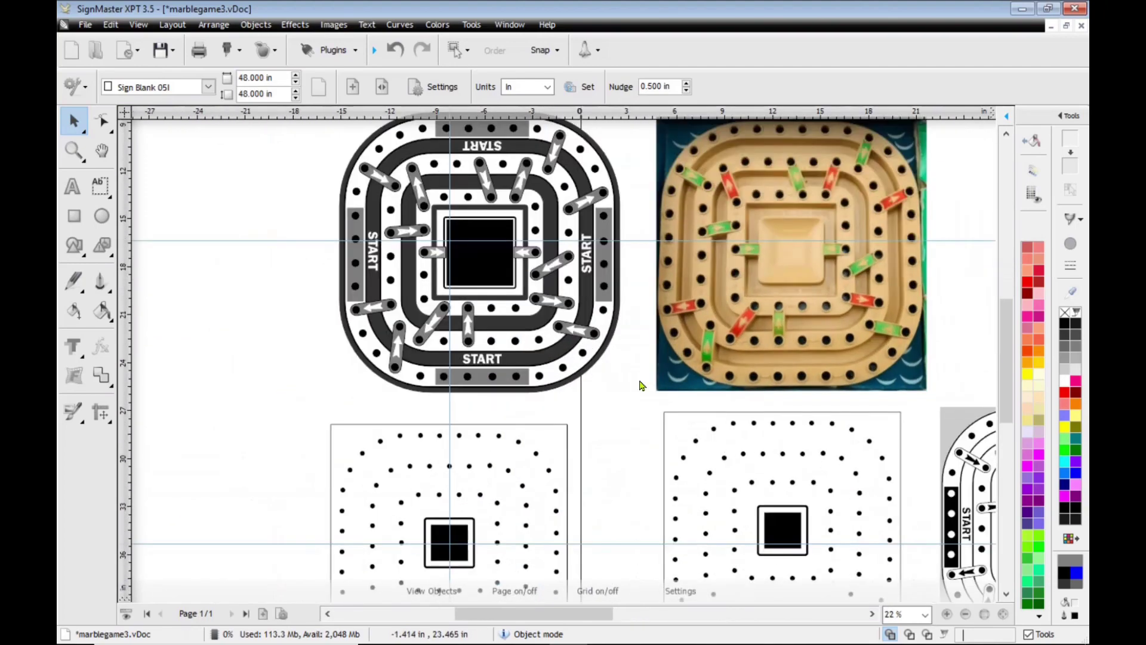
pyautogui.scroll(1, 1007, 137)
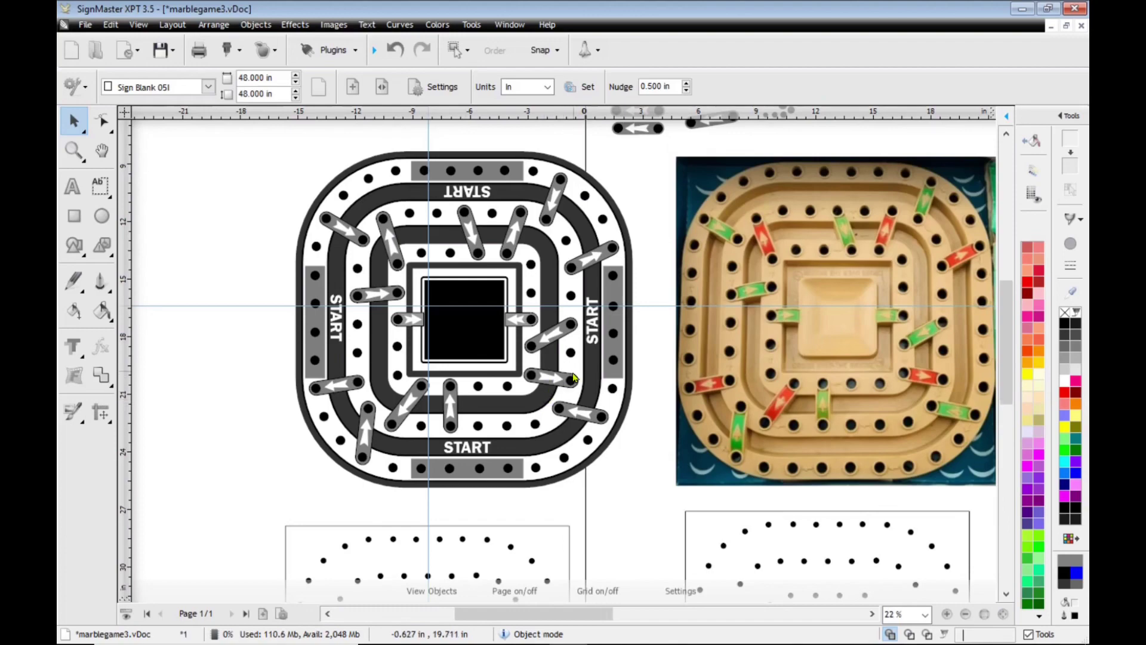
pyautogui.scroll(-1, 566, 330)
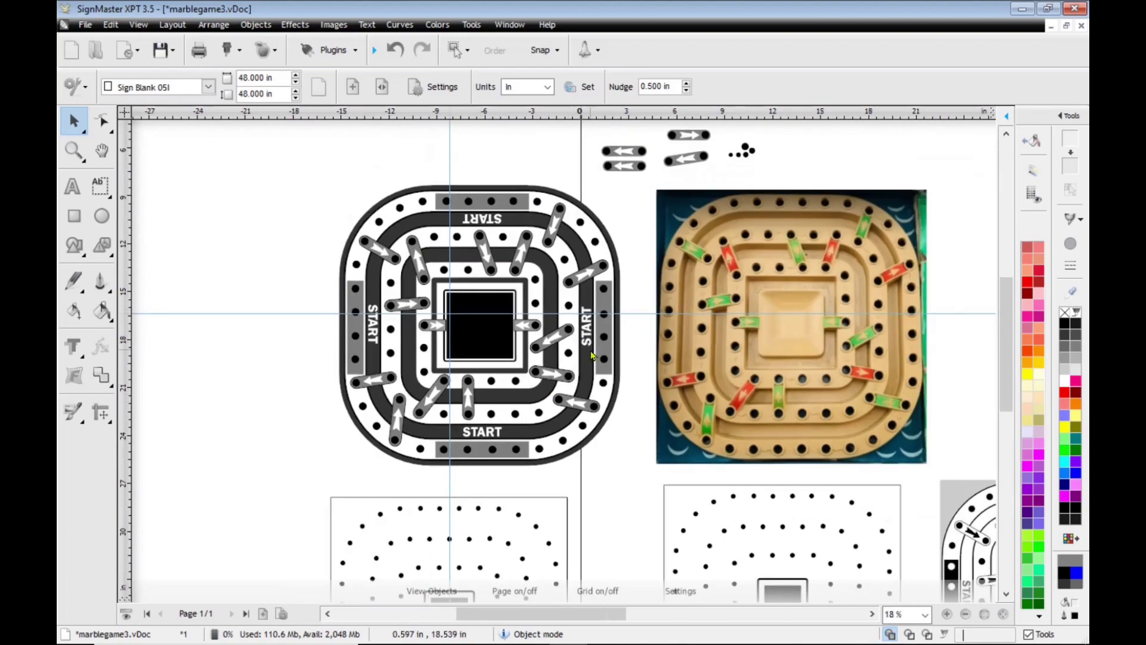
pyautogui.scroll(-4, 570, 331)
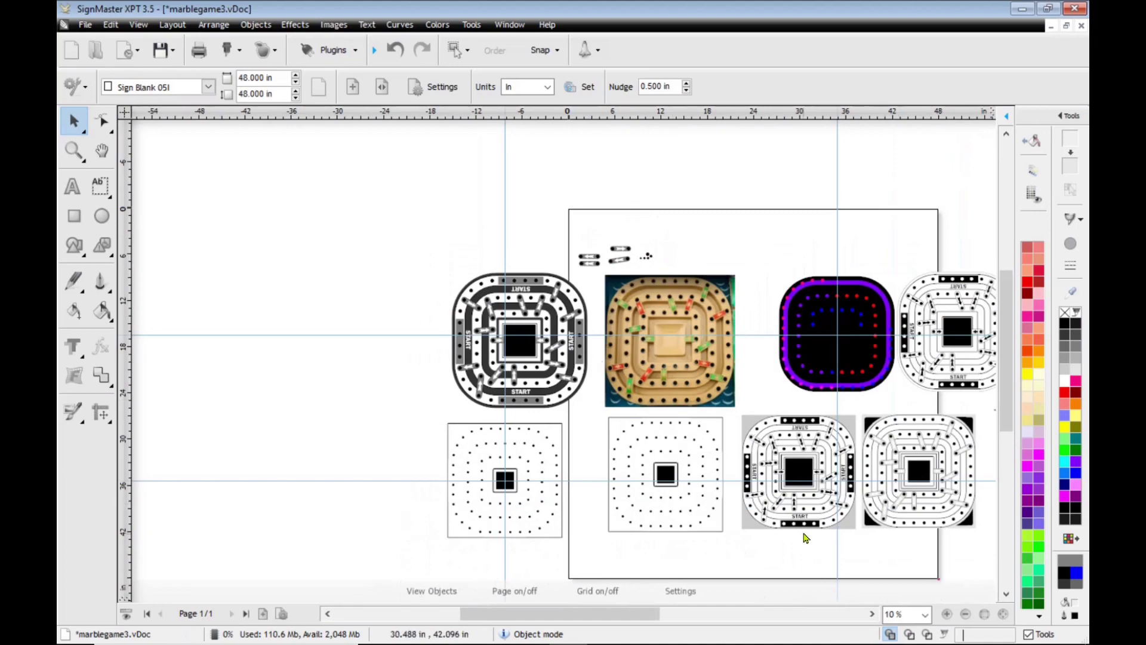
pyautogui.scroll(4, 810, 534)
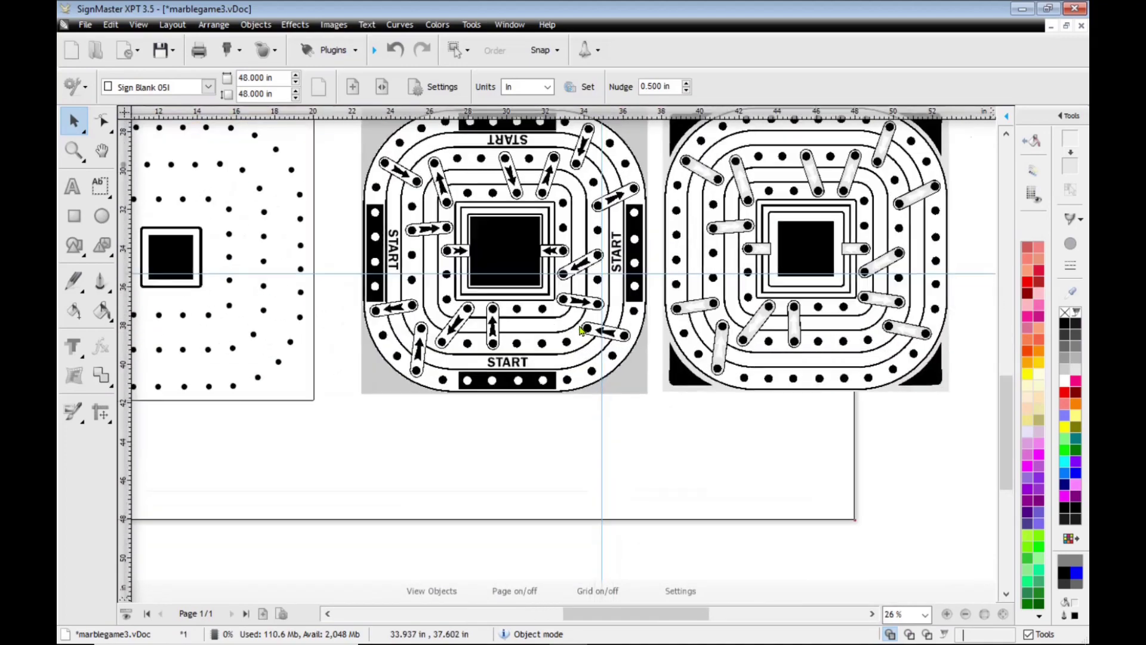
pyautogui.scroll(2, 582, 334)
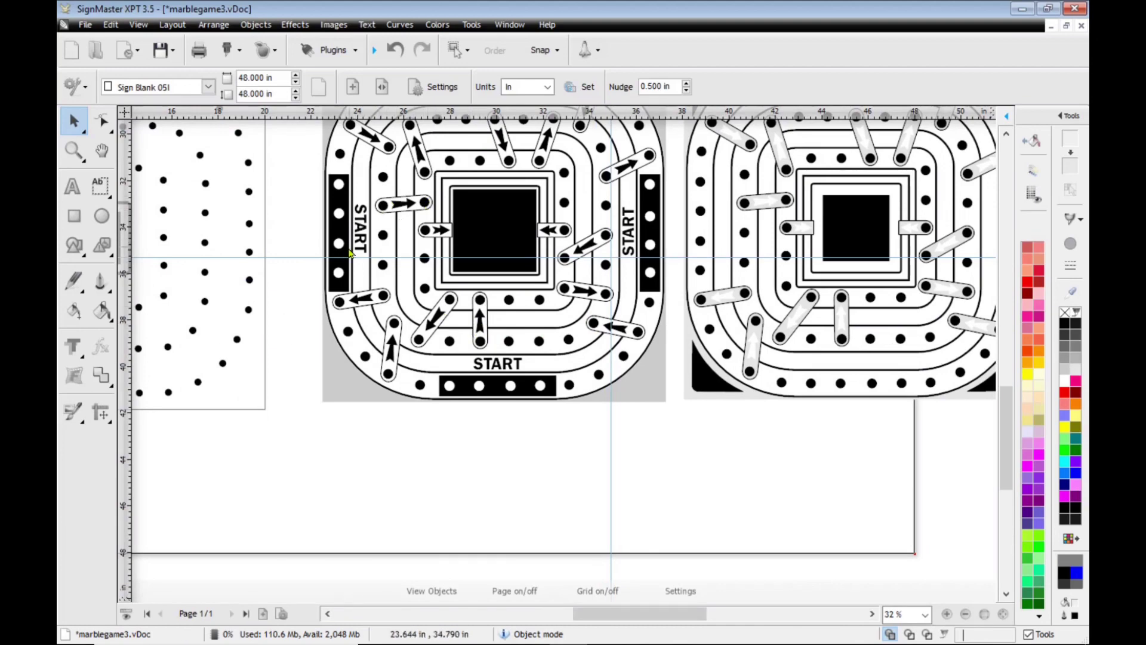
pyautogui.scroll(-3, 509, 345)
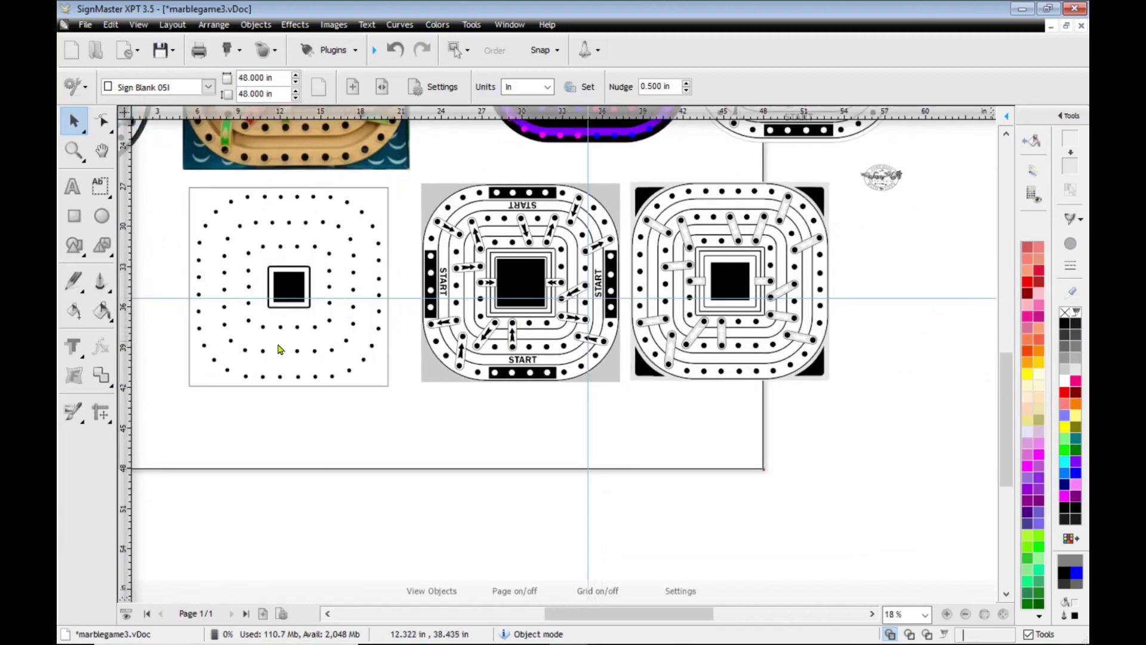
pyautogui.scroll(3, 293, 315)
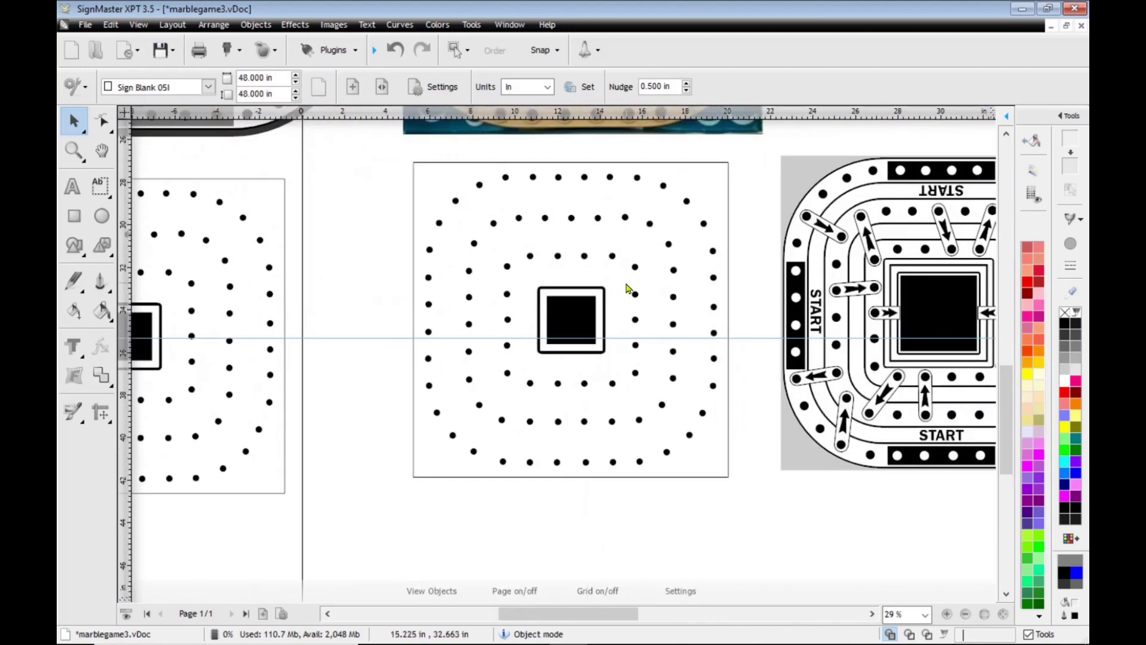
pyautogui.scroll(2, 627, 289)
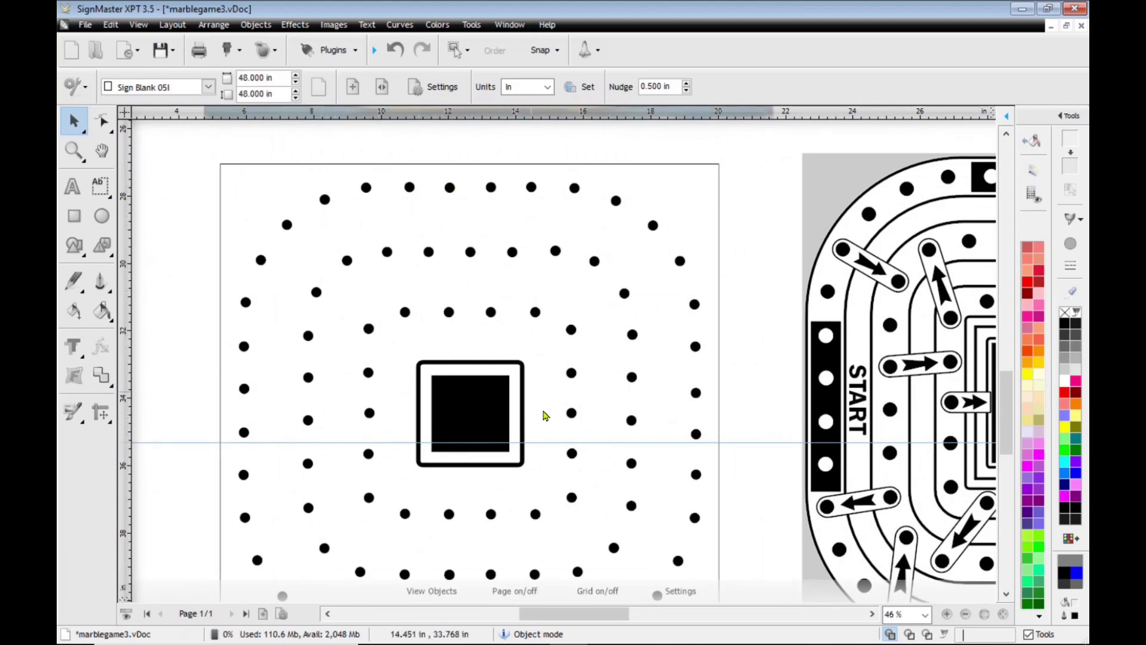
pyautogui.scroll(-5, 551, 447)
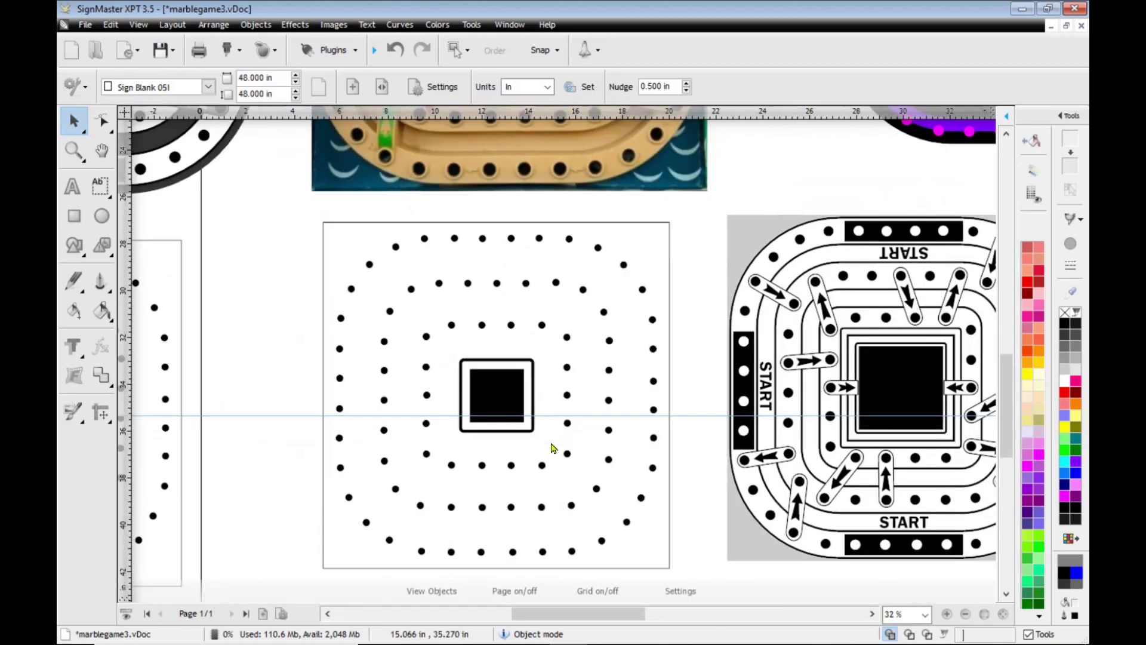
pyautogui.scroll(-2, 552, 447)
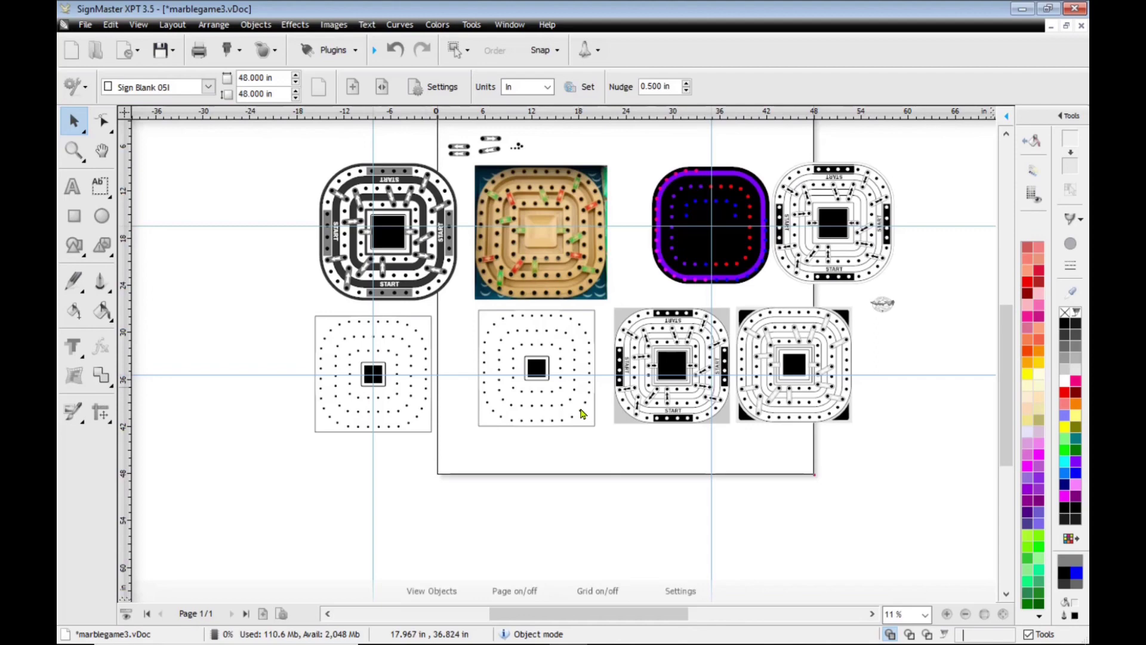
# Duplicate the third bottom-row board and drag the copy below the bottom row
pyautogui.moveTo(603, 438); pyautogui.dragTo(743, 293)
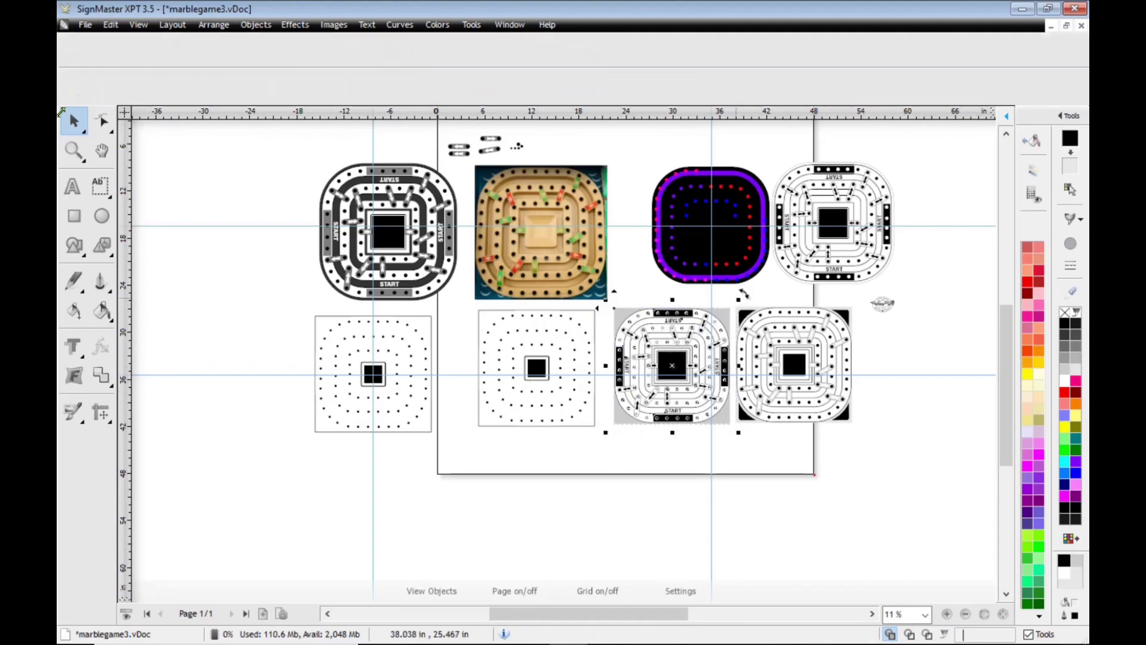
pyautogui.click(108, 25)
pyautogui.click(142, 162)
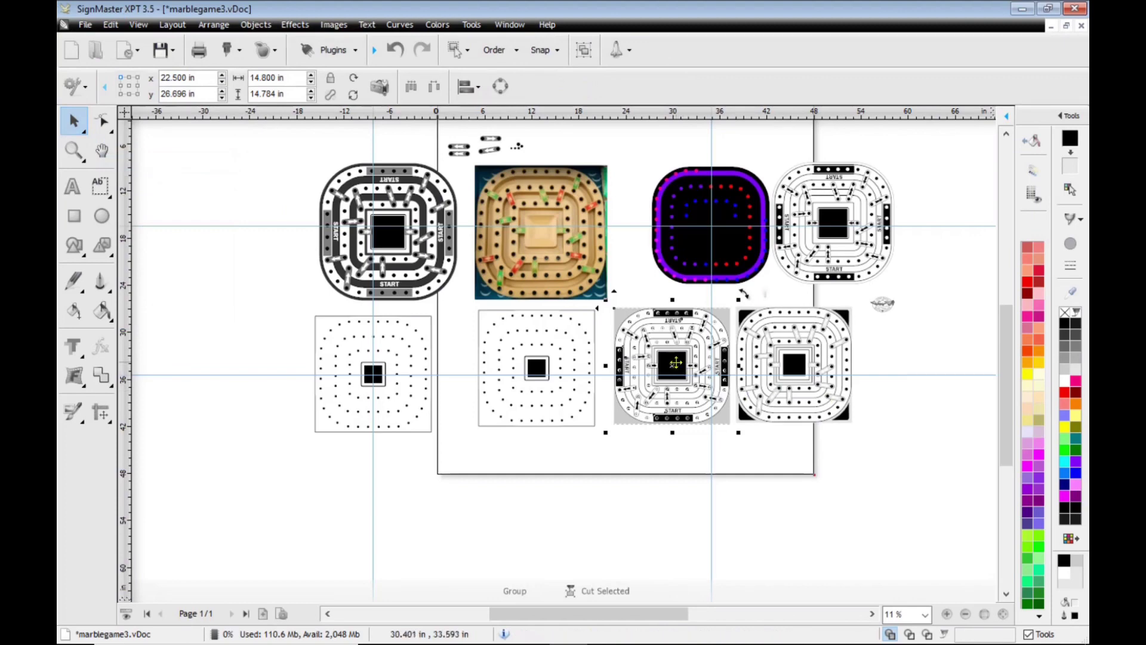
pyautogui.moveTo(675, 362); pyautogui.dragTo(543, 484)
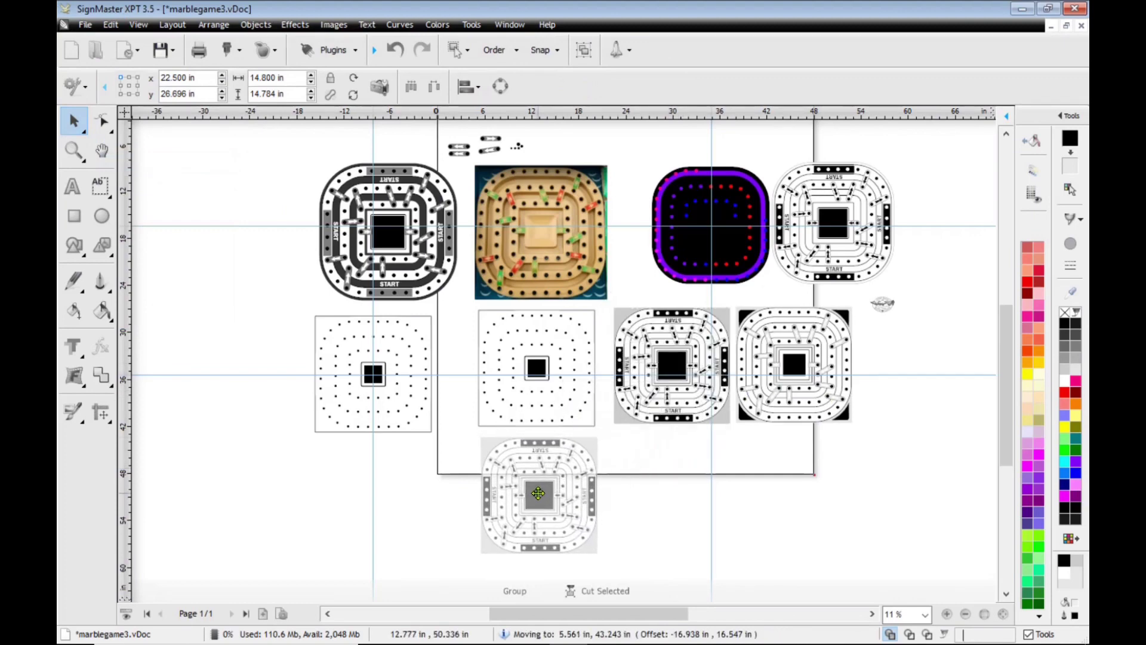
pyautogui.moveTo(538, 493); pyautogui.dragTo(537, 493)
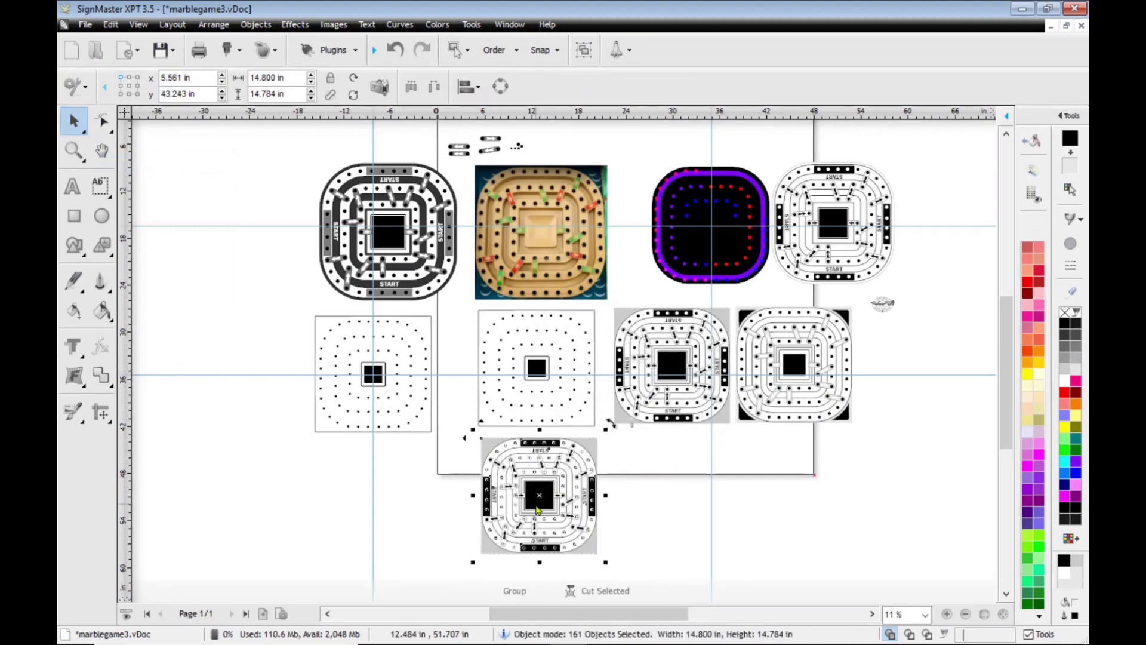
# Zoom in on the copied board and select one of its marble holes
pyautogui.hotkey('shift', 'F2')
pyautogui.press('F2')
pyautogui.press('Escape')
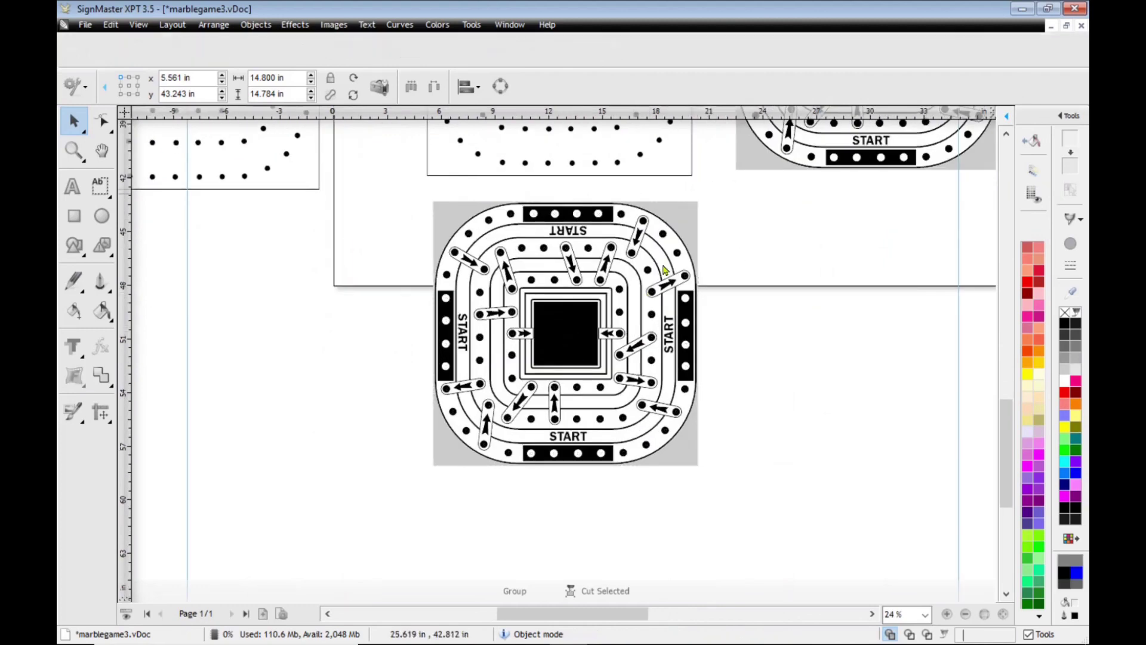
pyautogui.click(676, 251)
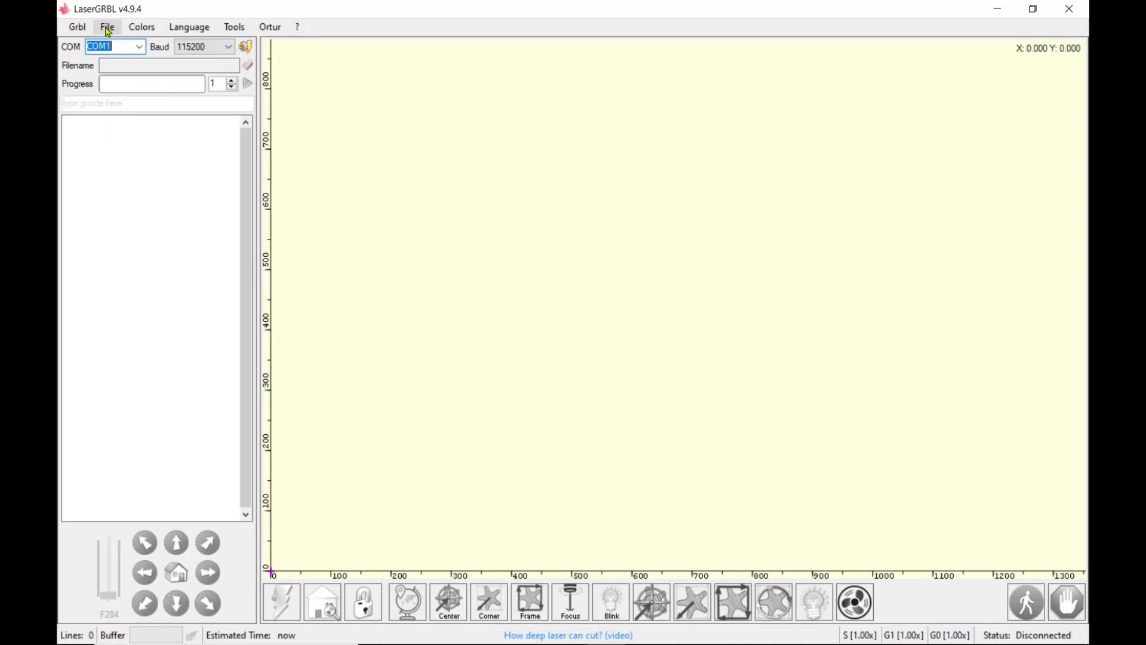
# Open gamebrd1.png from the games folder for raster import
pyautogui.hotkey('ctrl', 'o')
pyautogui.scroll(-1, 416, 258)
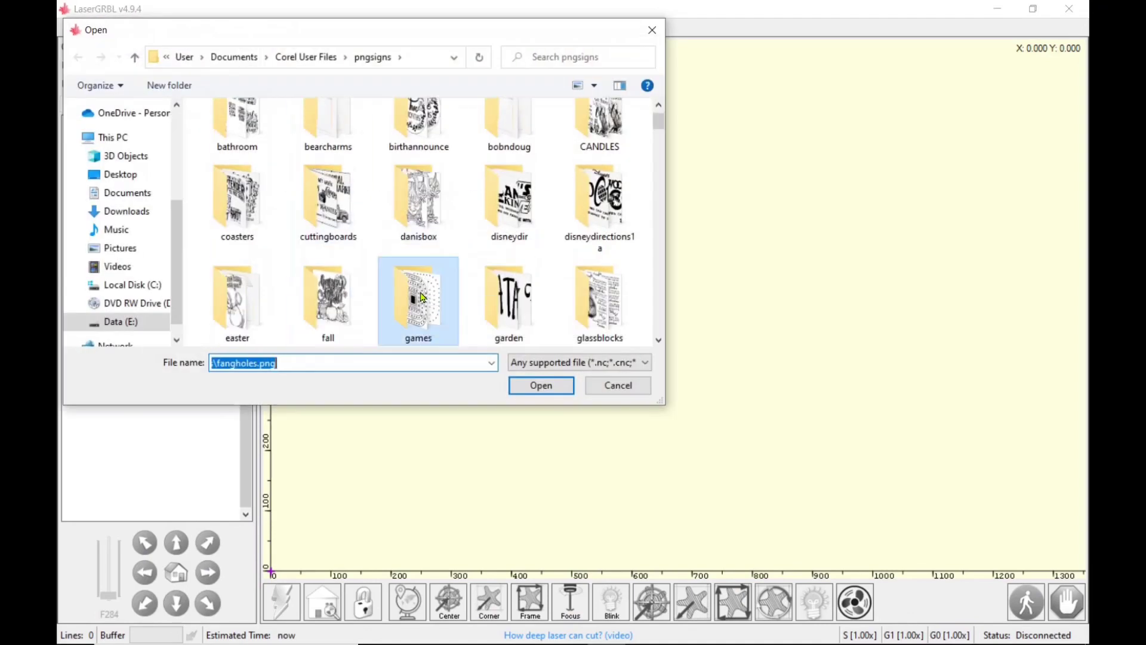
pyautogui.doubleClick(416, 263)
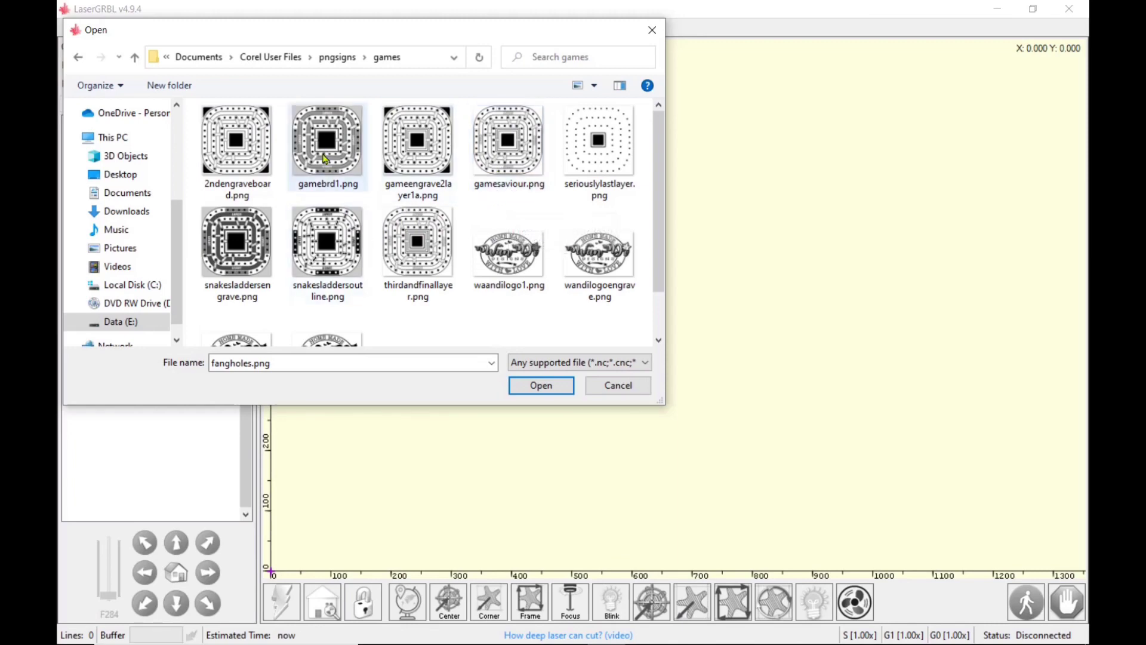
pyautogui.click(326, 158)
pyautogui.click(541, 385)
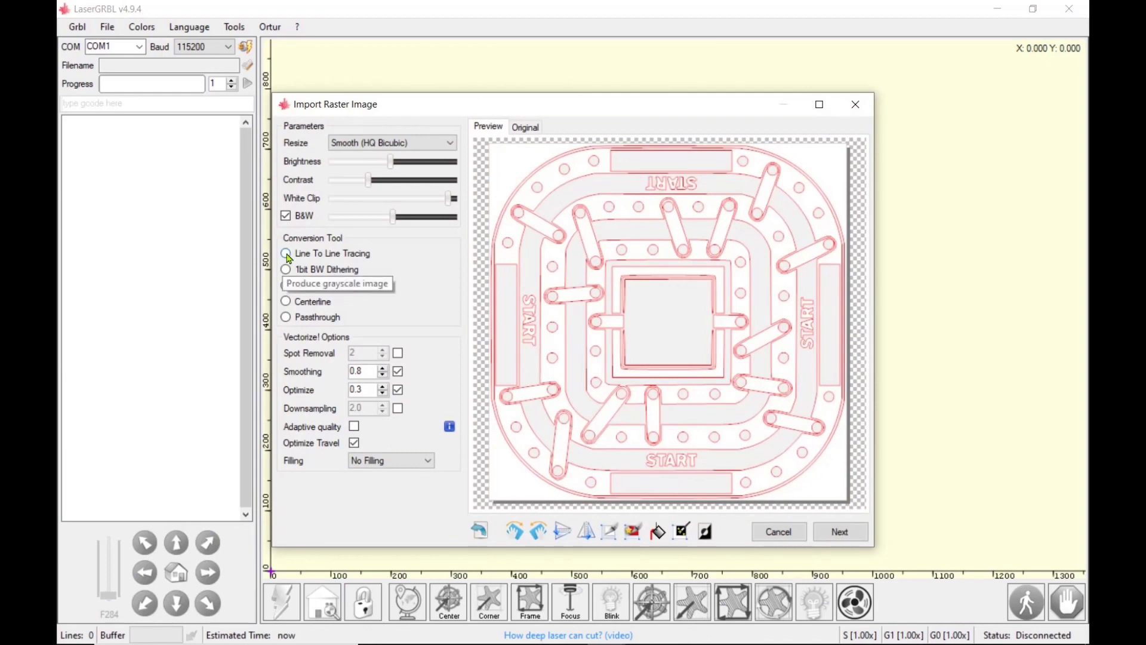
# Use grayscale line-to-line tracing with brightness 111, contrast 88 and white clip 22
pyautogui.click(287, 254)
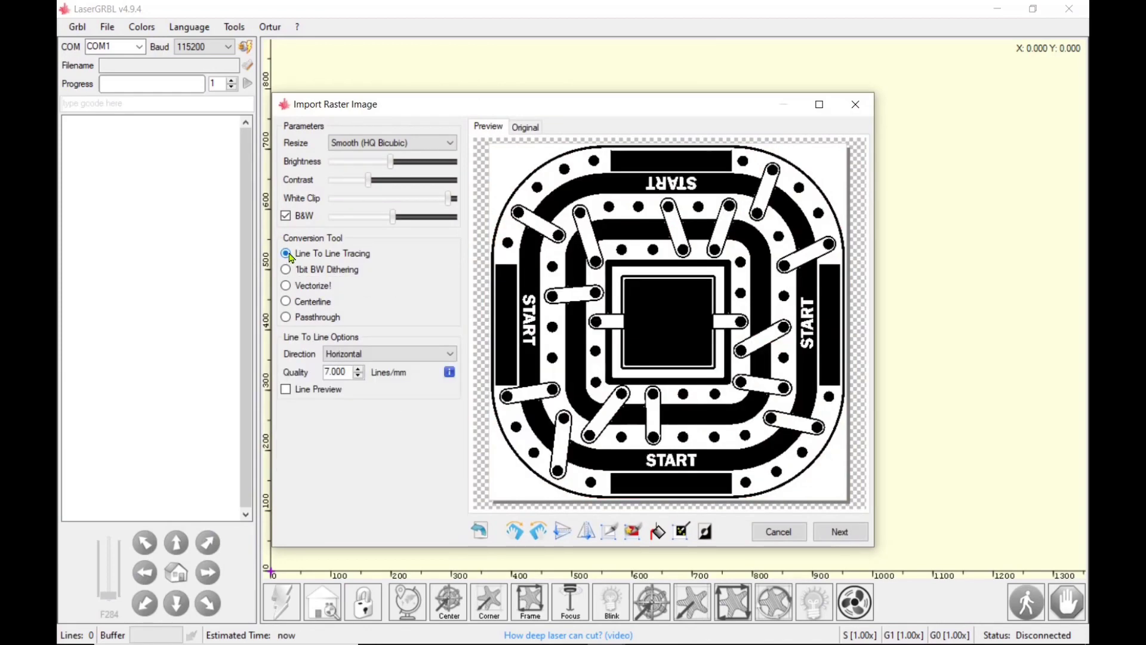
pyautogui.click(286, 215)
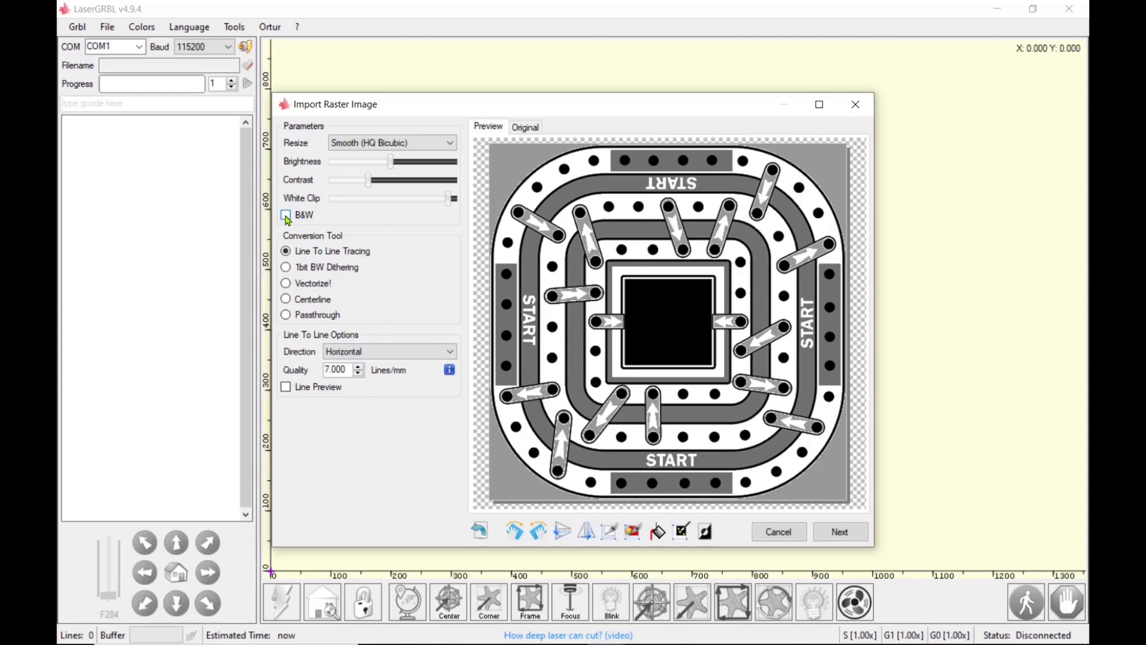
pyautogui.moveTo(391, 166)
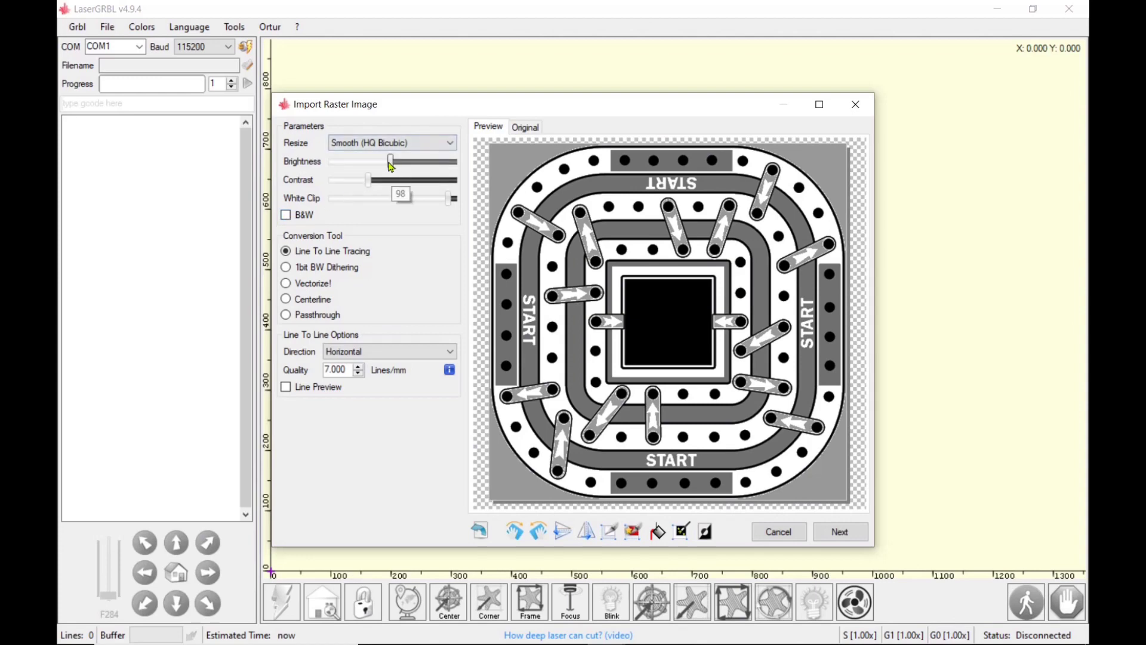
pyautogui.moveTo(391, 166); pyautogui.dragTo(406, 169)
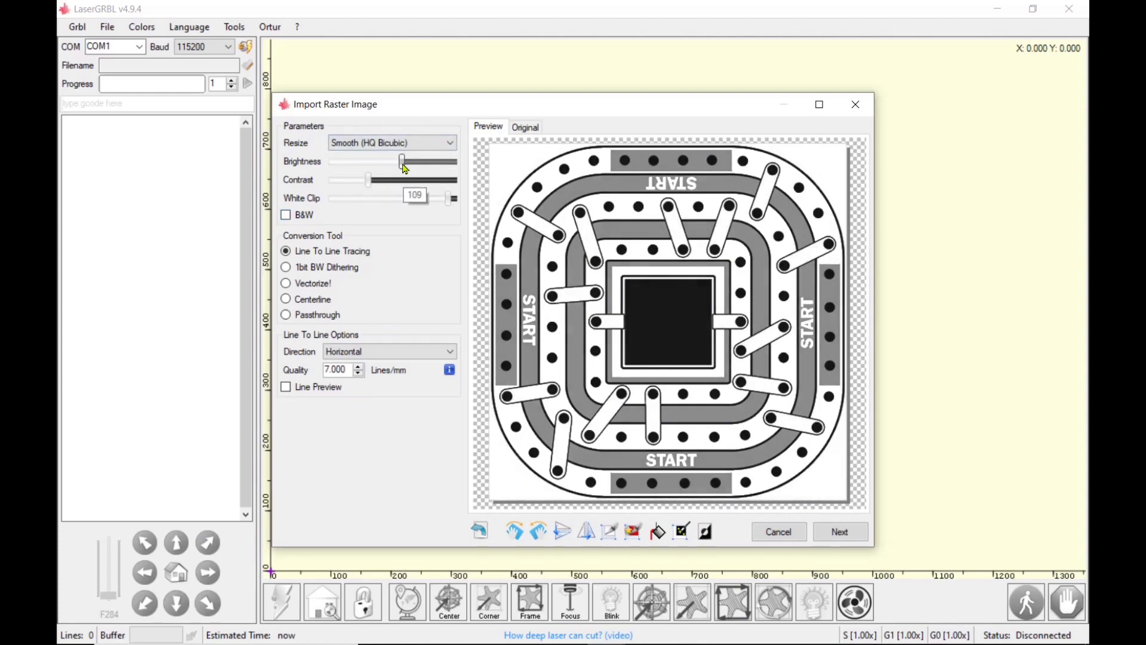
pyautogui.moveTo(370, 185)
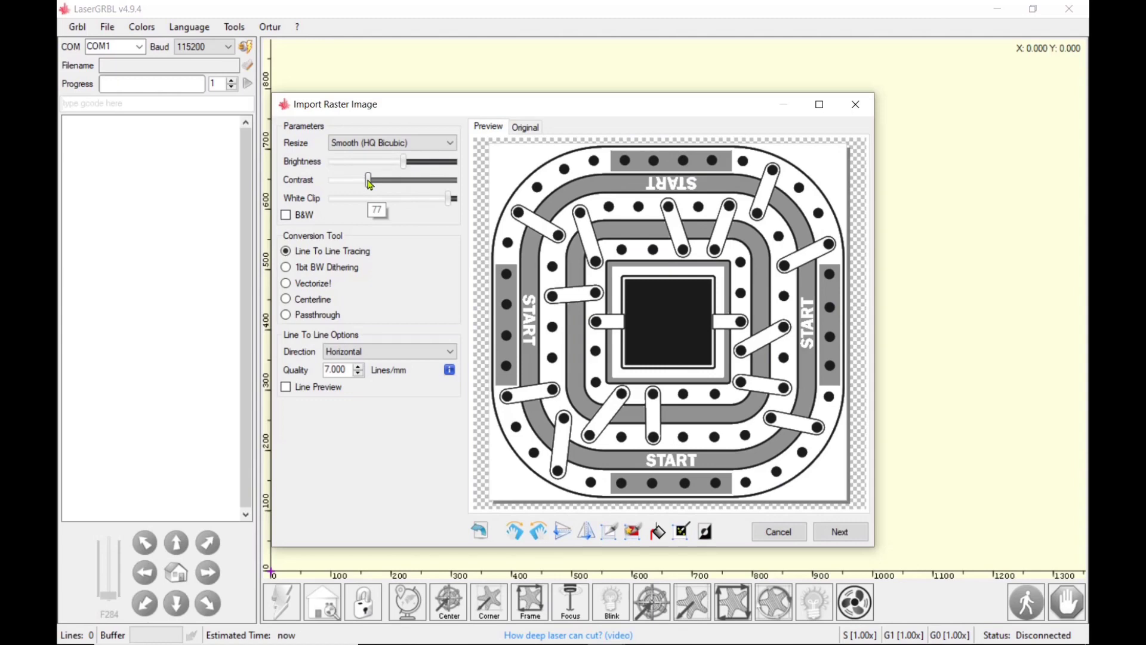
pyautogui.moveTo(370, 184); pyautogui.dragTo(382, 186)
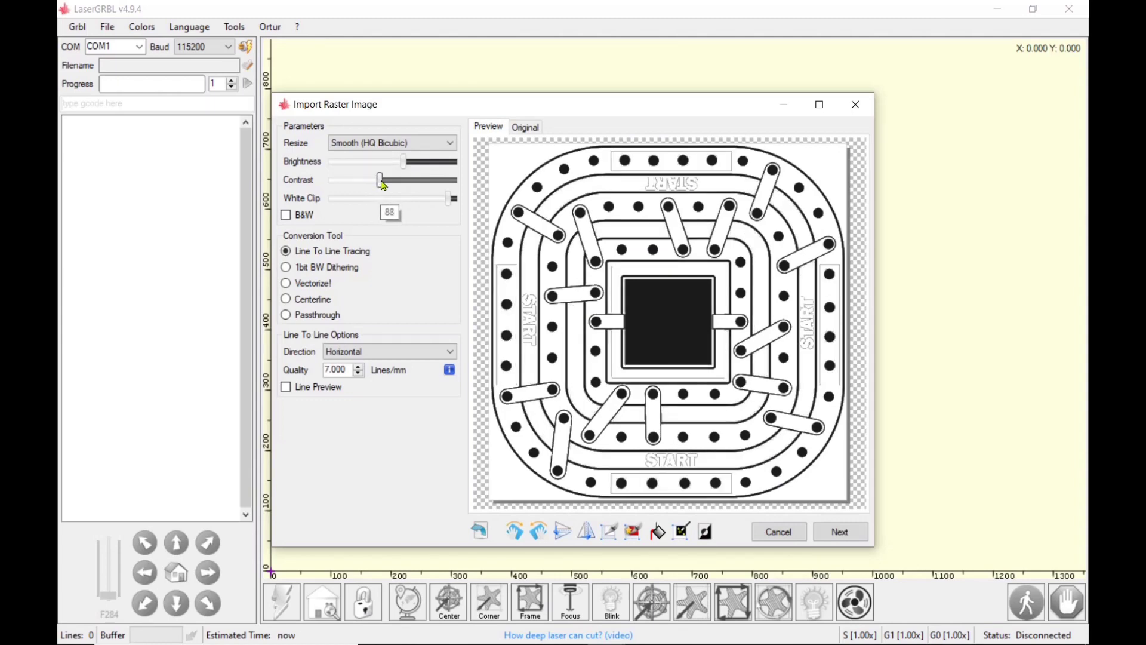
pyautogui.moveTo(449, 198)
pyautogui.moveTo(448, 198); pyautogui.dragTo(366, 204)
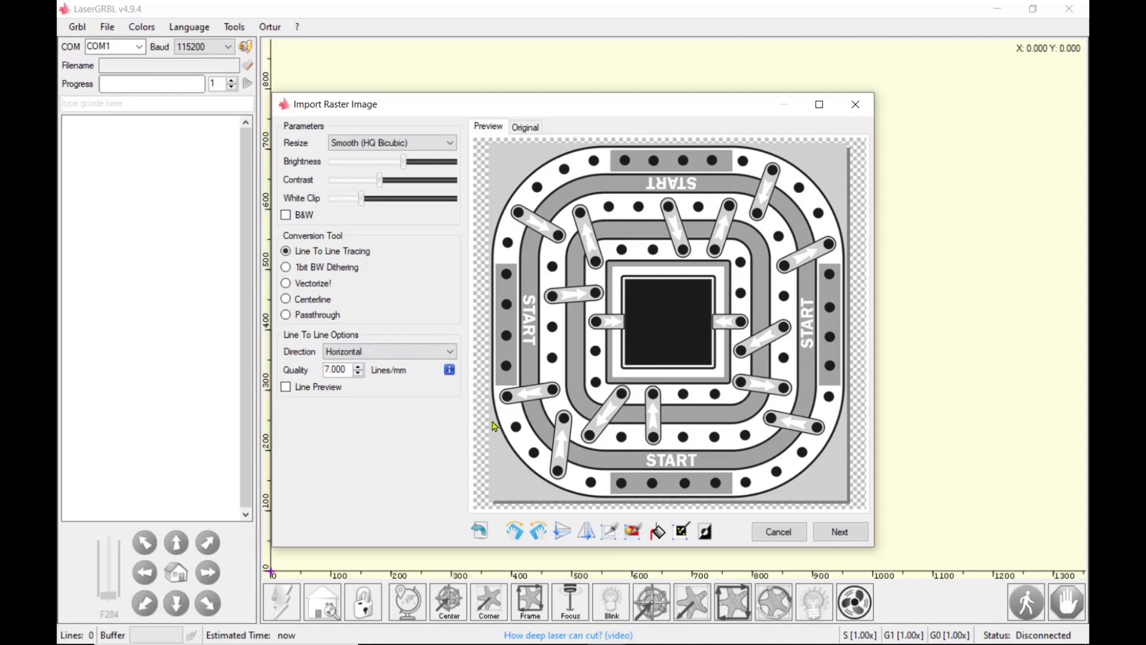
# Set engraving speed to 3500 mm/min with M4 dynamic power laser mode
pyautogui.click(849, 538)
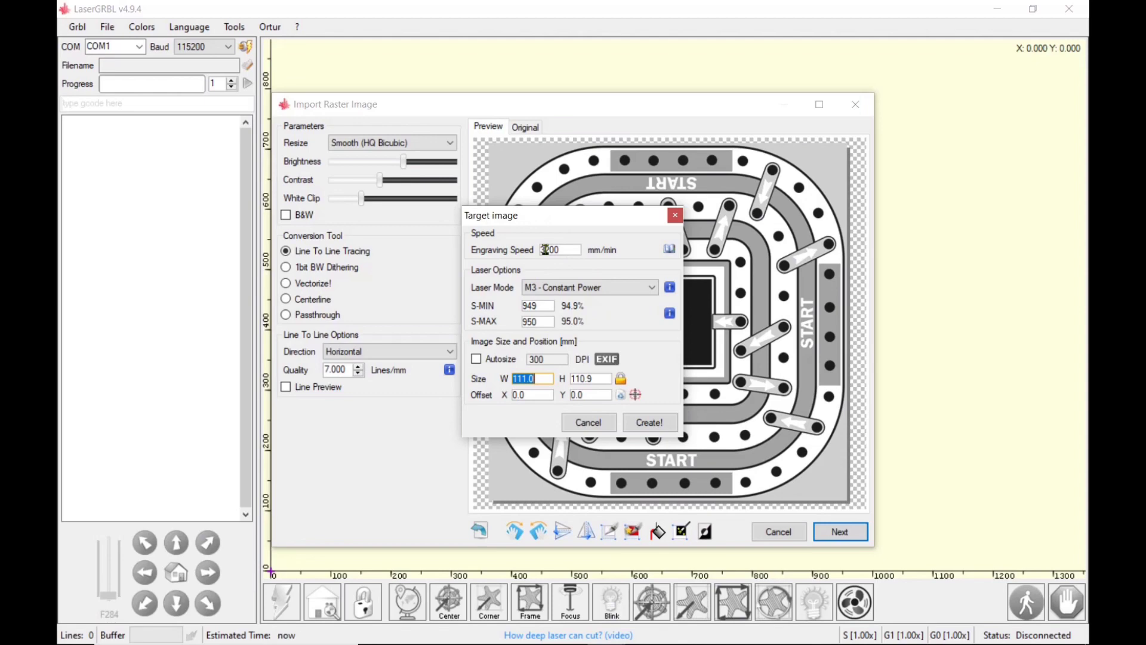
pyautogui.moveTo(545, 249); pyautogui.dragTo(588, 252)
pyautogui.write('5')
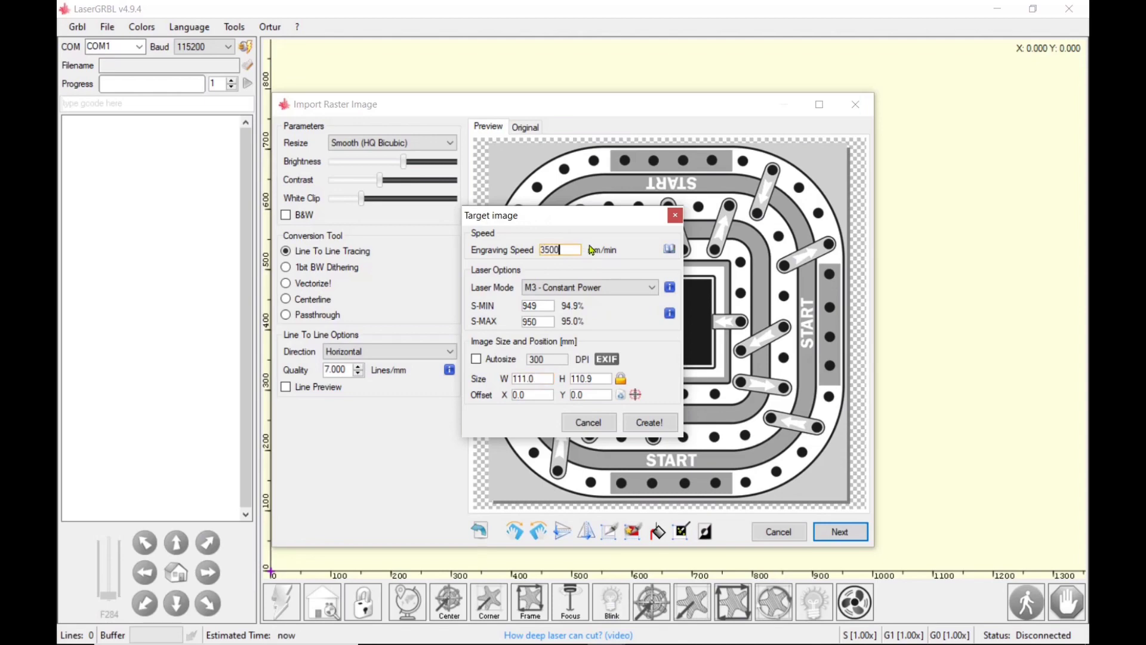
pyautogui.click(653, 287)
pyautogui.click(571, 311)
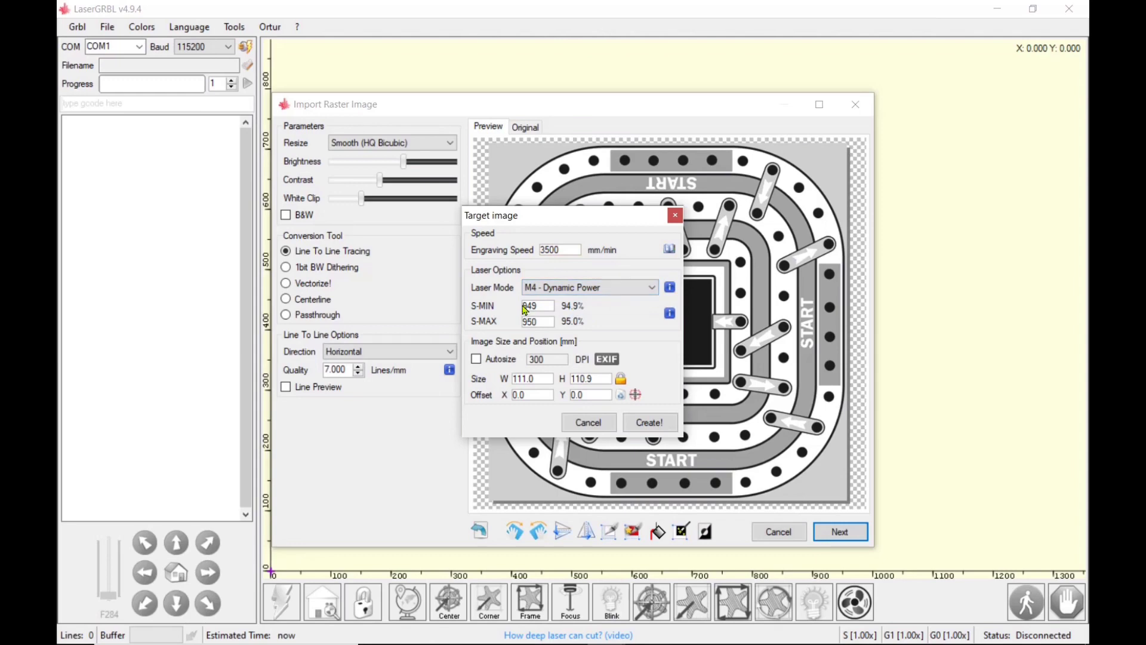
# Set power range S-MIN 50 to S-MAX 900, enable Autosize, and create the engraving
pyautogui.moveTo(521, 306); pyautogui.dragTo(548, 306)
pyautogui.write('50')
pyautogui.moveTo(523, 321); pyautogui.dragTo(544, 321)
pyautogui.write('00')
pyautogui.click(476, 359)
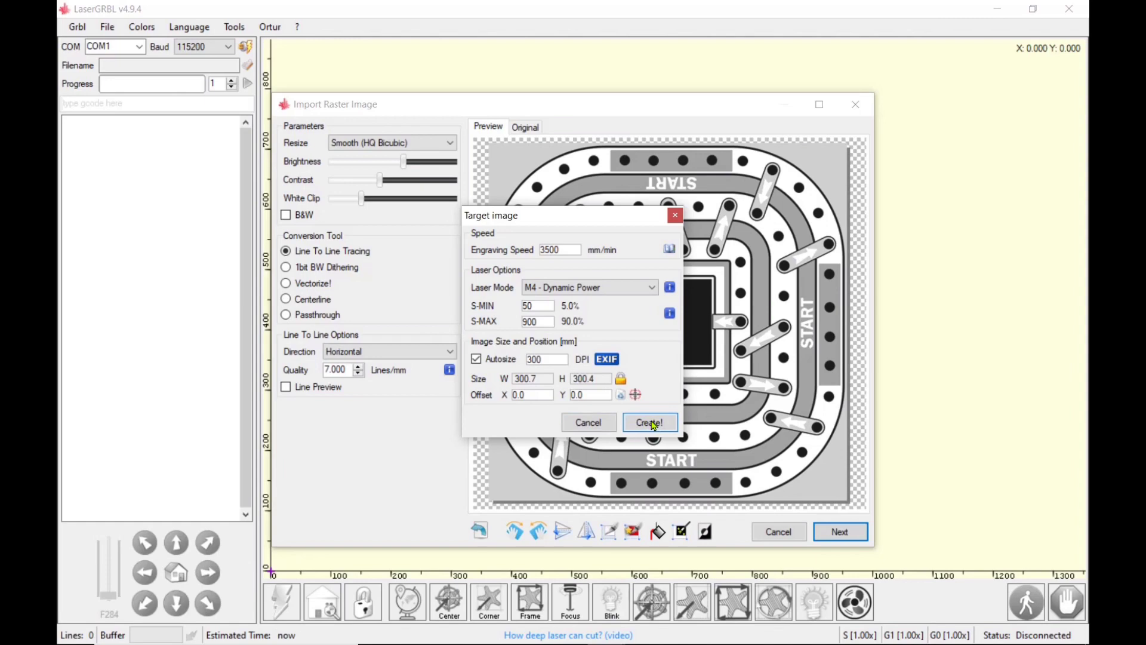
pyautogui.click(652, 422)
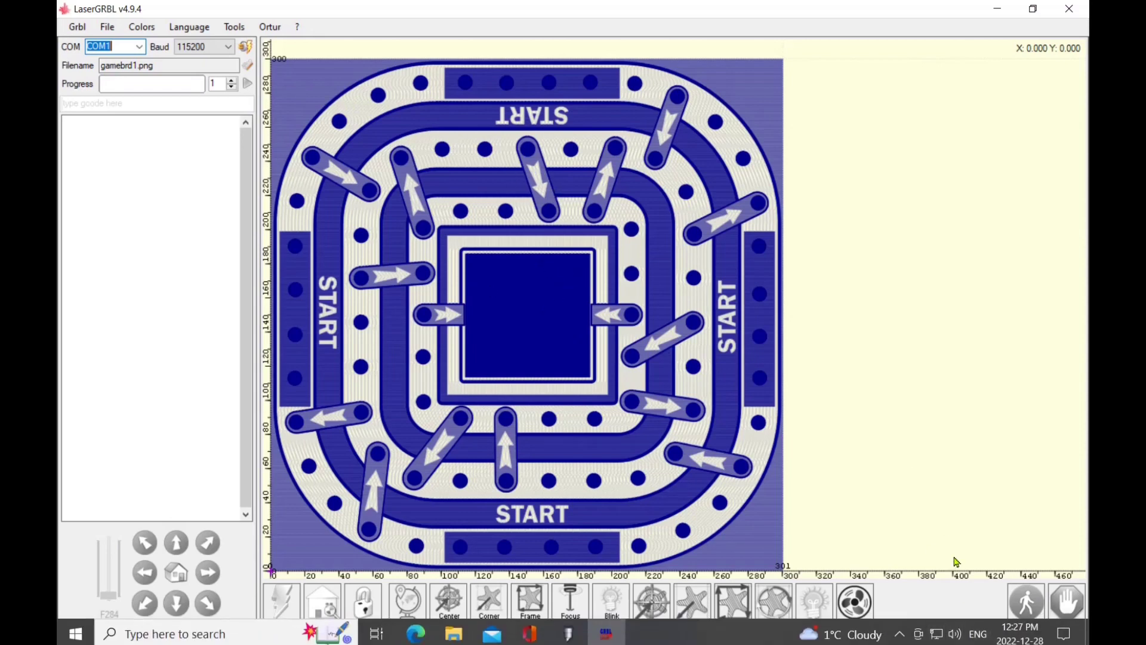
pyautogui.click(913, 637)
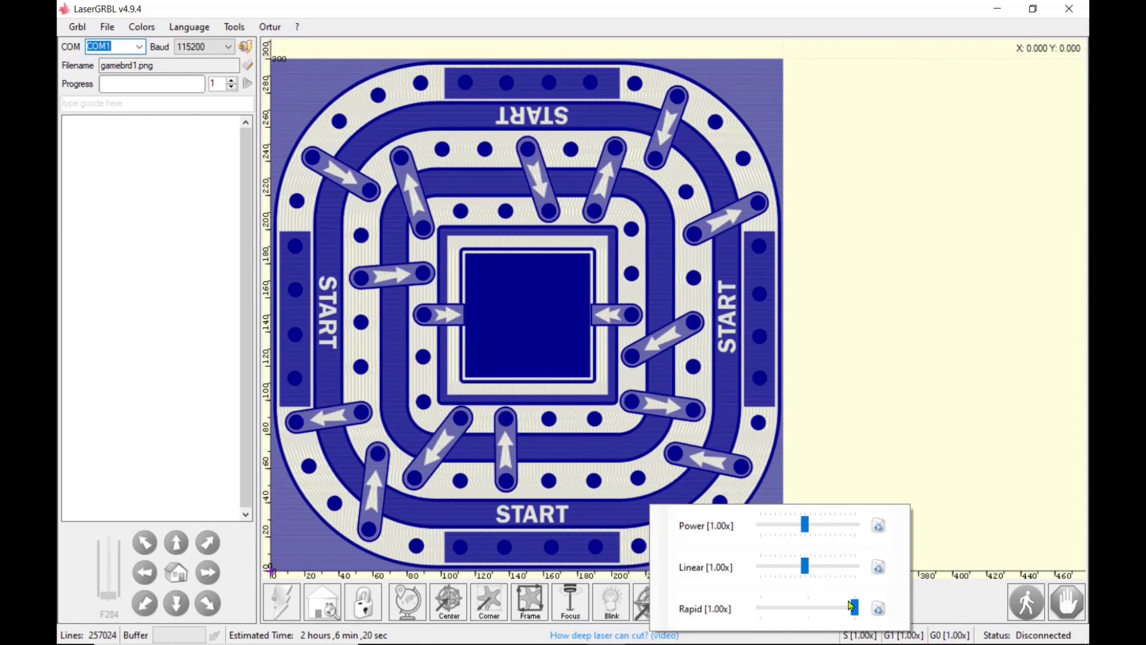
pyautogui.moveTo(855, 608); pyautogui.dragTo(813, 609)
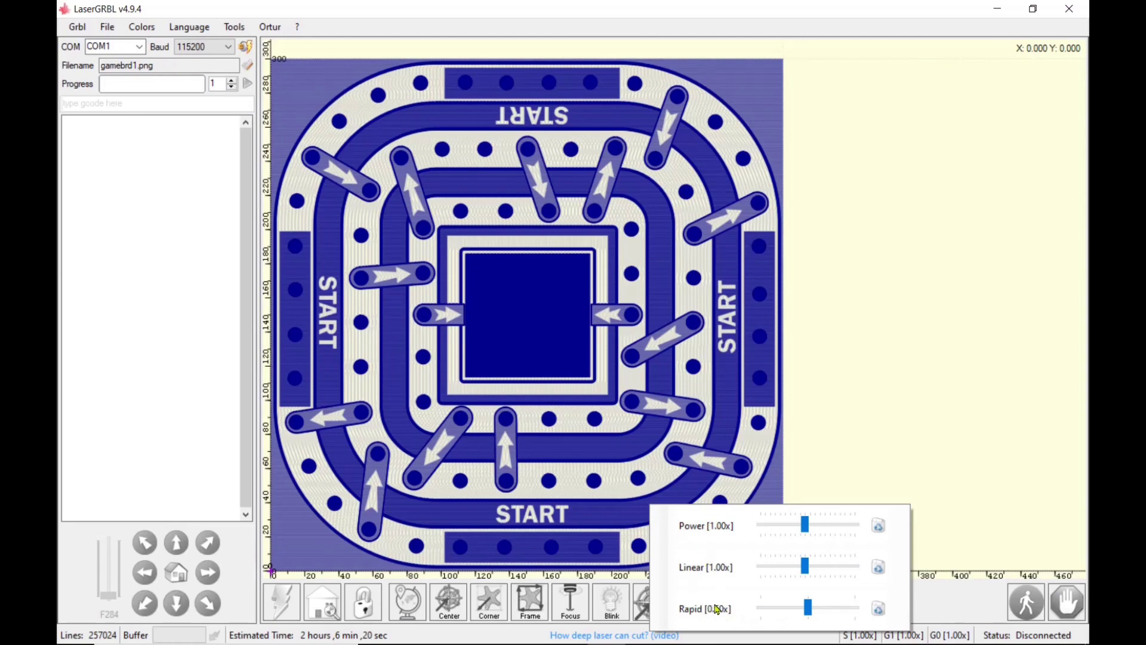
pyautogui.click(879, 610)
pyautogui.moveTo(804, 568)
pyautogui.mouseDown()
pyautogui.moveTo(766, 570)
pyautogui.moveTo(806, 570)
pyautogui.mouseUp()
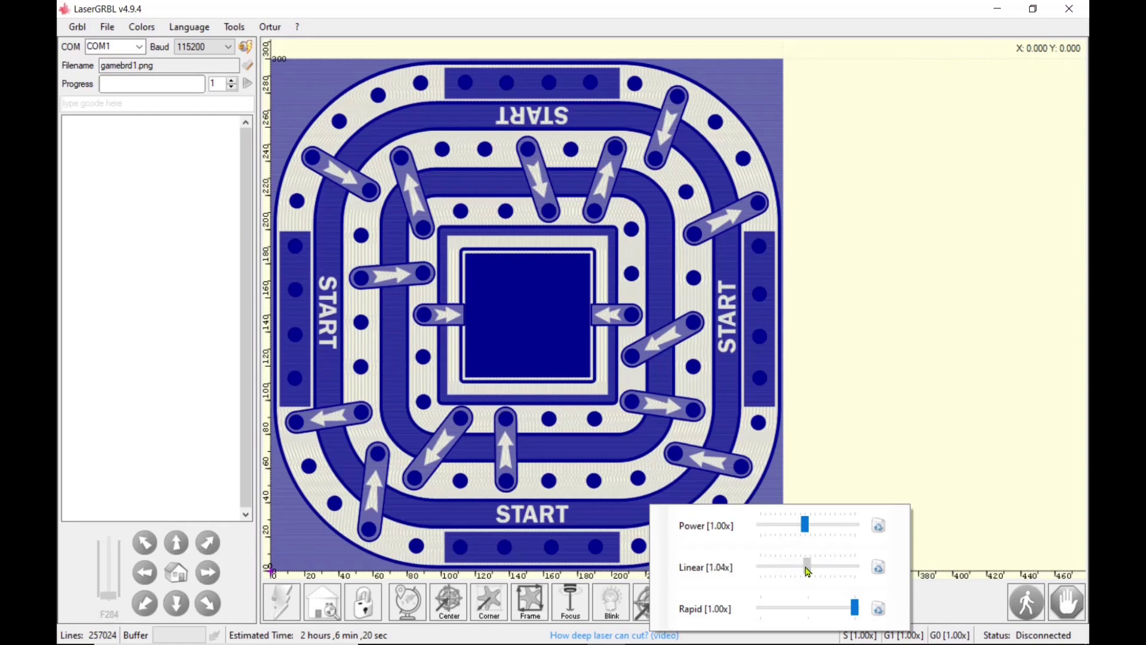
pyautogui.click(879, 568)
pyautogui.moveTo(810, 530)
pyautogui.mouseDown()
pyautogui.moveTo(838, 530)
pyautogui.moveTo(766, 531)
pyautogui.moveTo(787, 527)
pyautogui.mouseUp()
pyautogui.click(879, 526)
# Close the overrides, open 2ndengraveboard.png for import, and maximize the import window
pyautogui.click(893, 449)
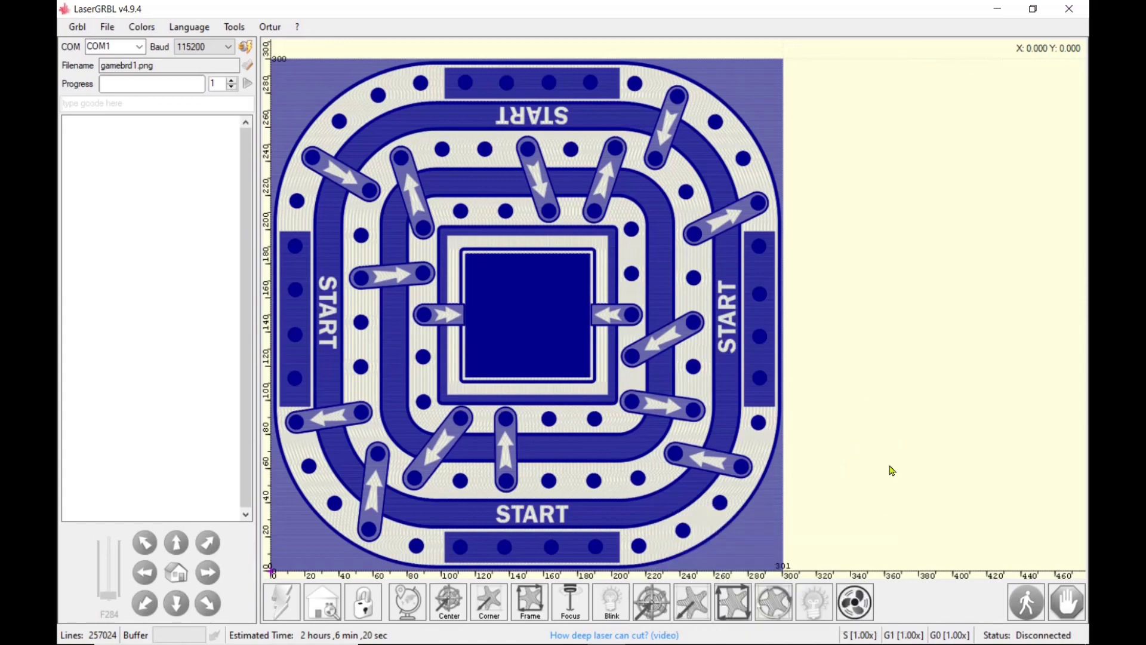
pyautogui.click(105, 26)
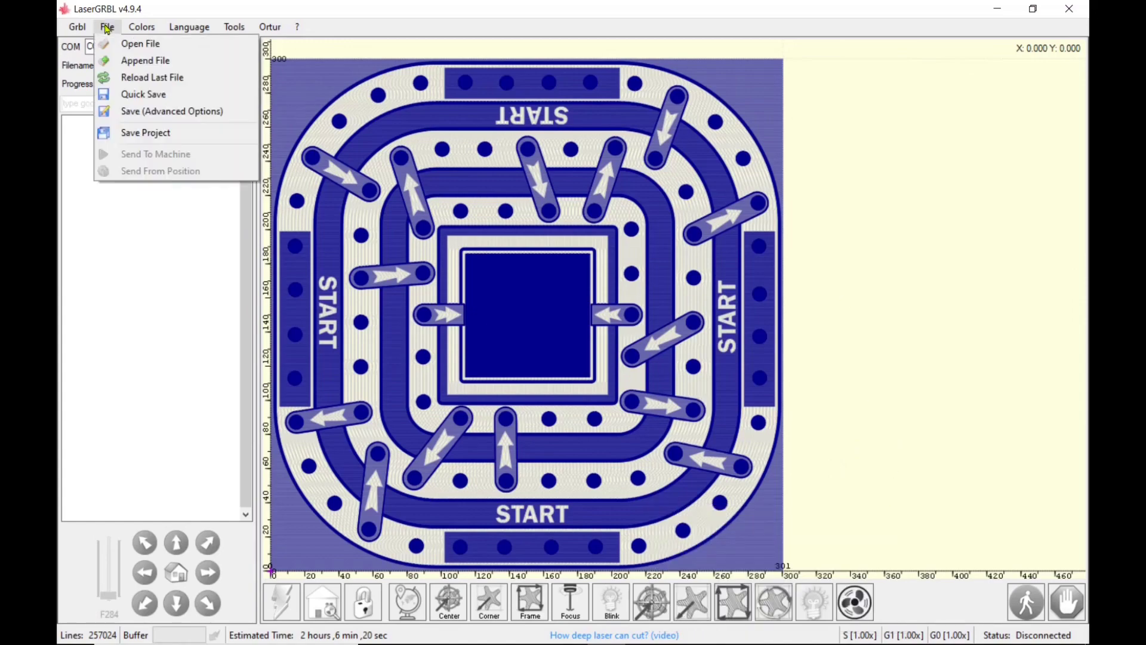
pyautogui.click(131, 48)
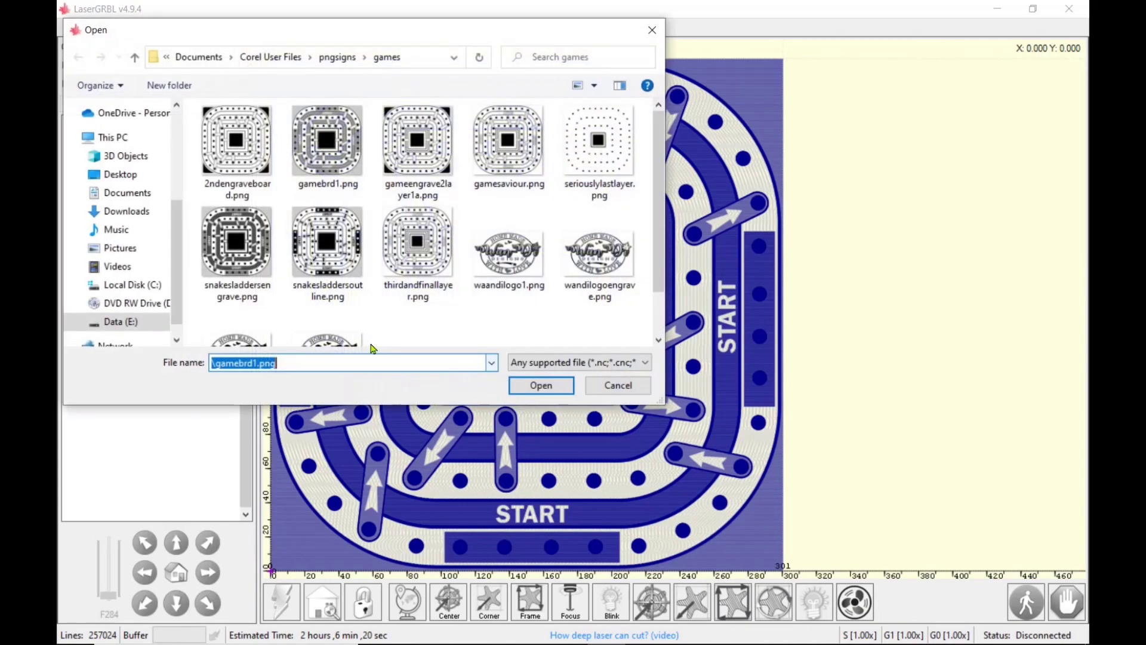
pyautogui.click(236, 161)
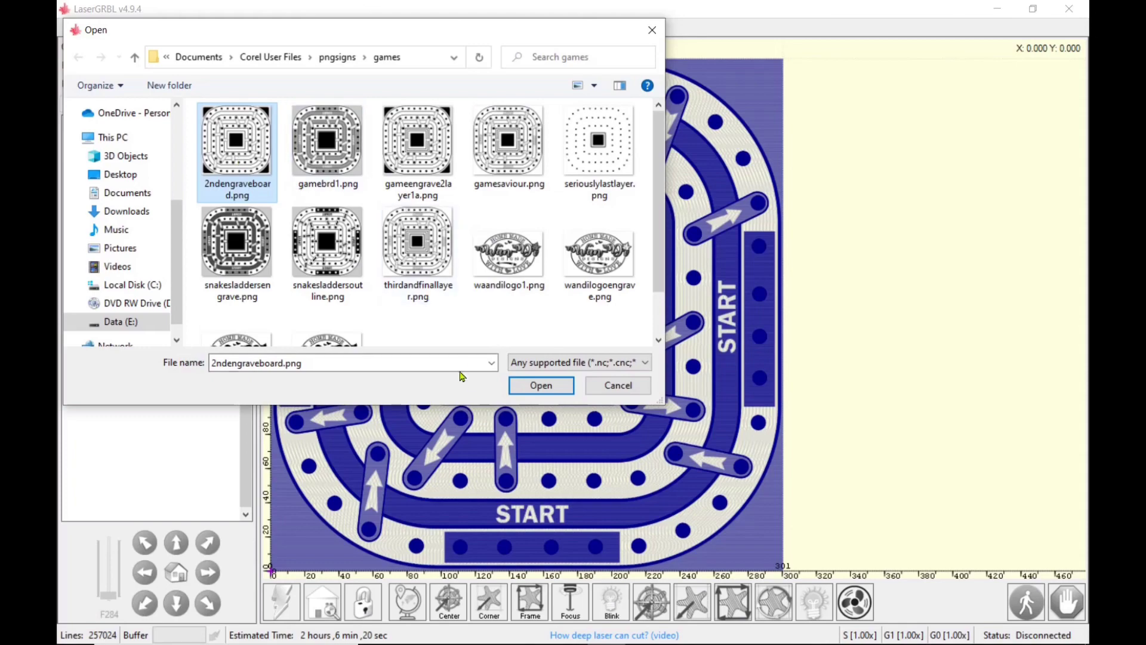
pyautogui.click(563, 391)
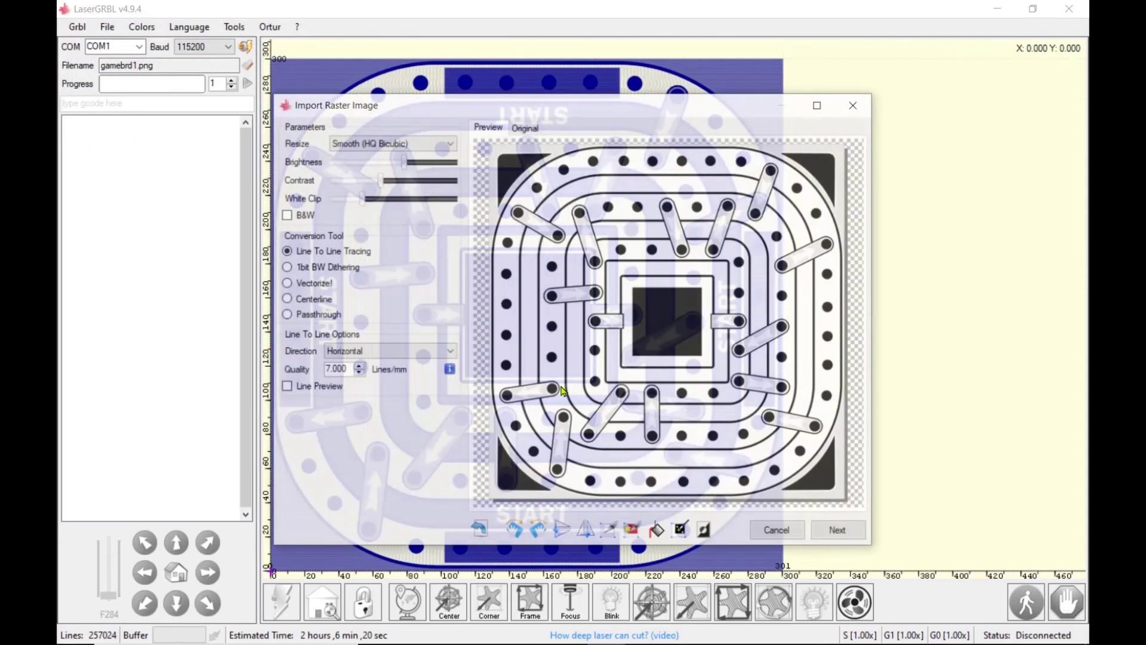
pyautogui.click(819, 106)
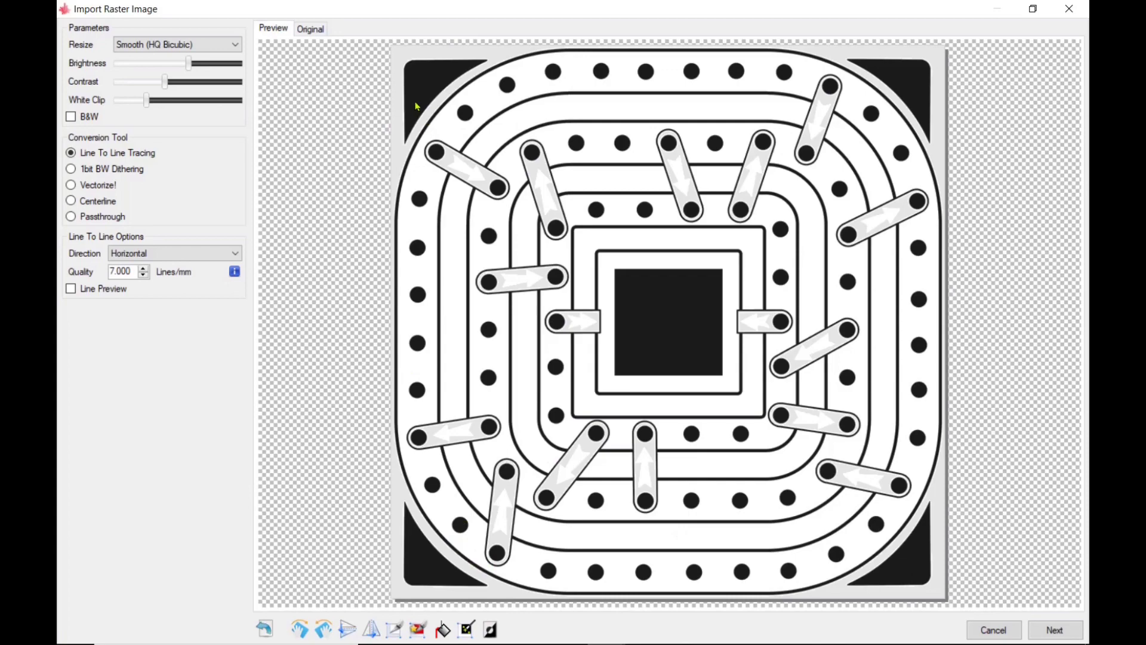
# Vectorize the image in black and white with travel optimisation turned off
pyautogui.click(71, 185)
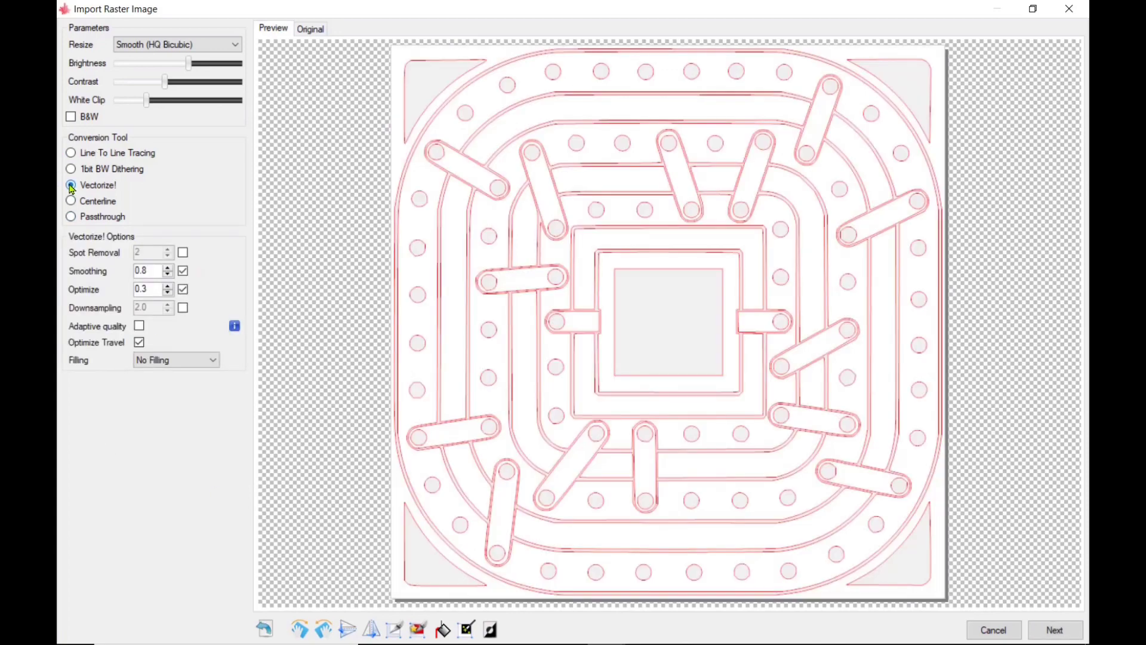
pyautogui.click(71, 117)
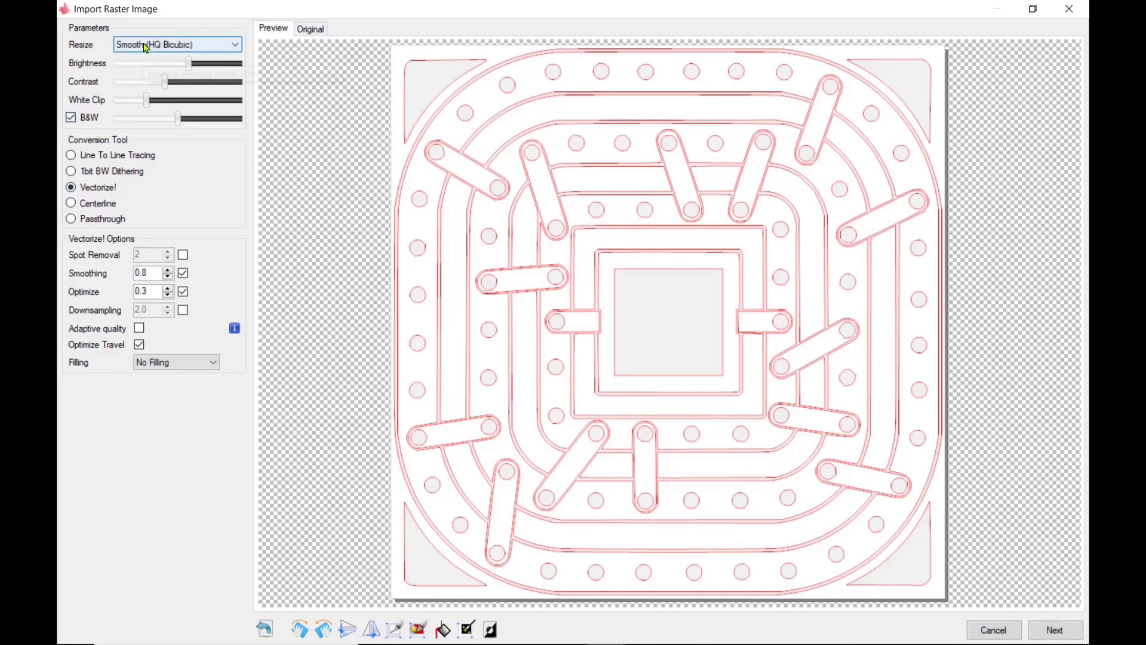
pyautogui.click(139, 345)
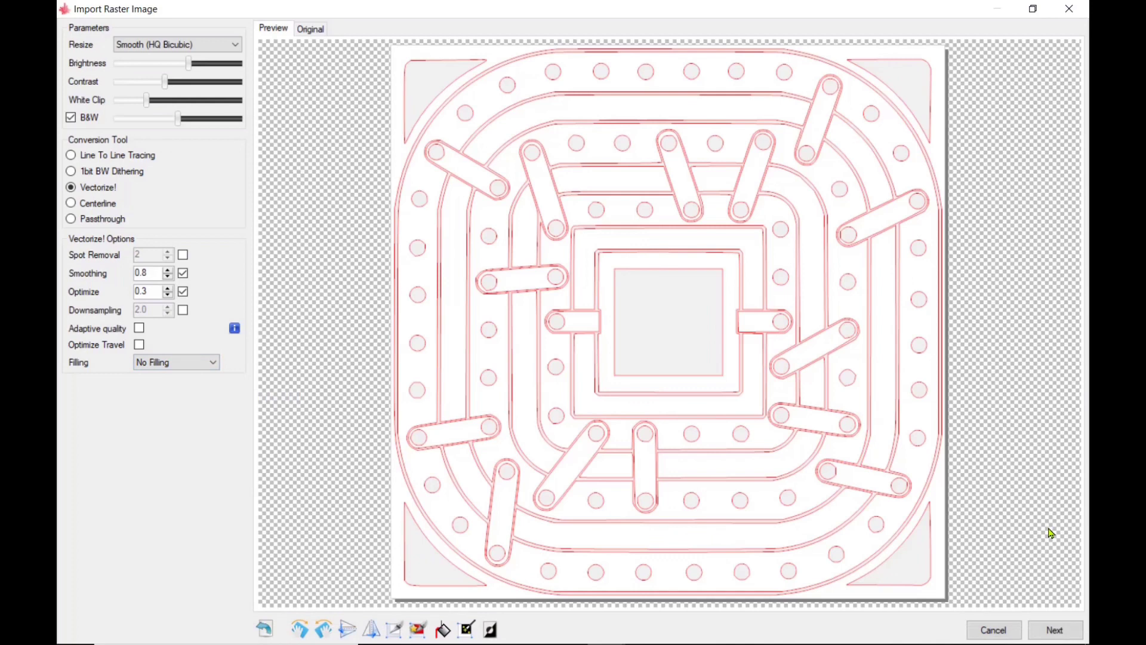
pyautogui.click(1053, 630)
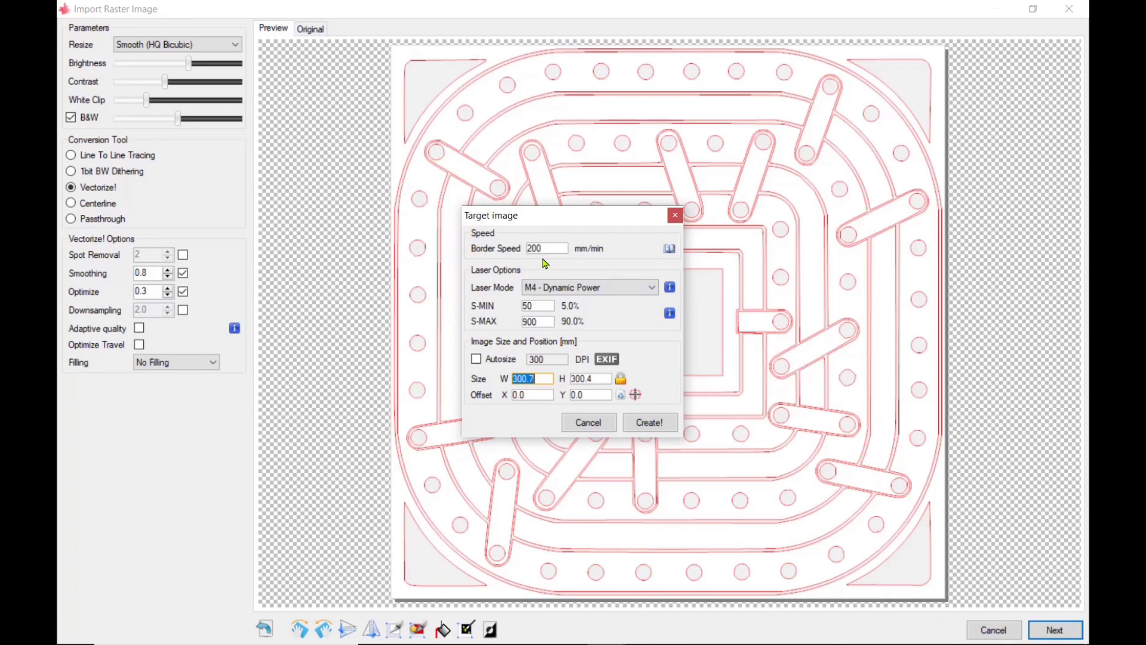
# Set border speed 600 mm/min and S-MAX 600, then create the outline job
pyautogui.moveTo(526, 247); pyautogui.dragTo(573, 247)
pyautogui.write('600')
pyautogui.doubleClick(526, 323)
pyautogui.write('600')
pyautogui.click(648, 423)
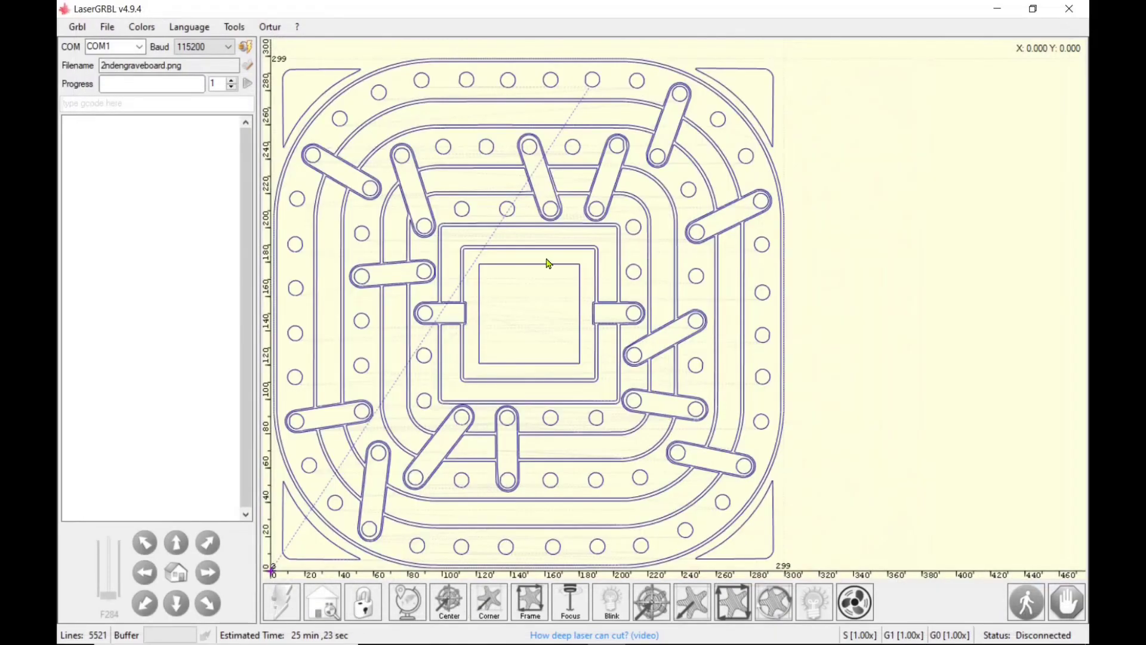
# Start importing the next layer image as grayscale line-to-line, then cancel back to the file picker
pyautogui.hotkey('ctrl', 'o')
pyautogui.click(540, 385)
pyautogui.click(289, 257)
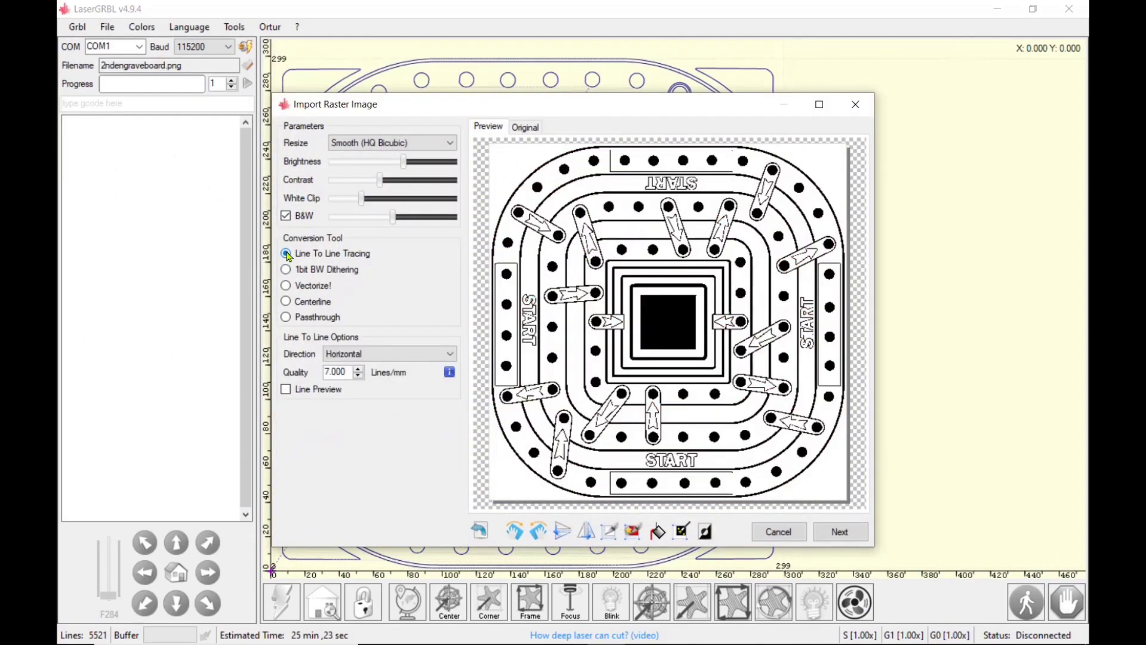
pyautogui.click(286, 216)
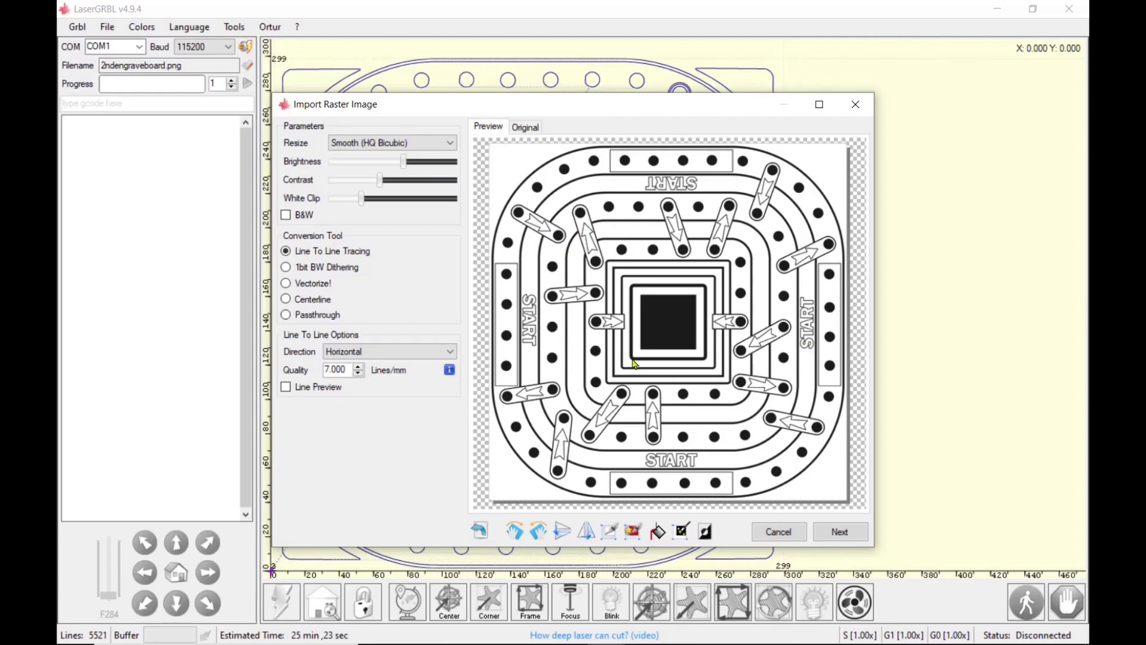
pyautogui.click(776, 532)
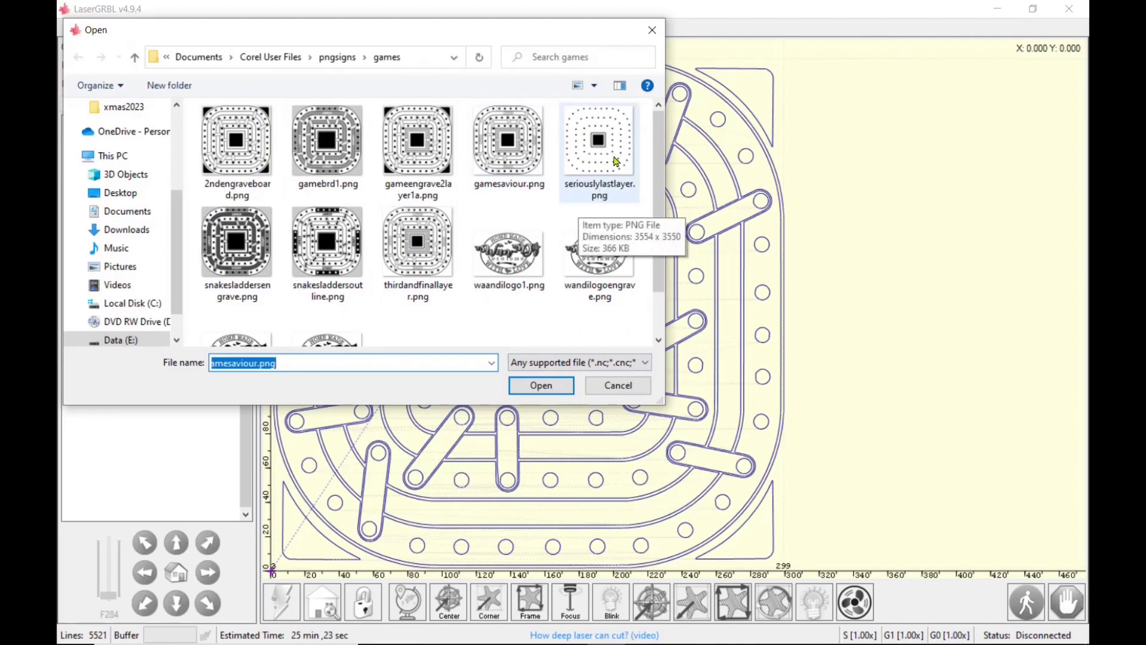
# Import seriouslylastlayer.png, the ring-of-holes layer, and set its conversion to Line To Line Tracing
pyautogui.click(604, 164)
pyautogui.click(542, 393)
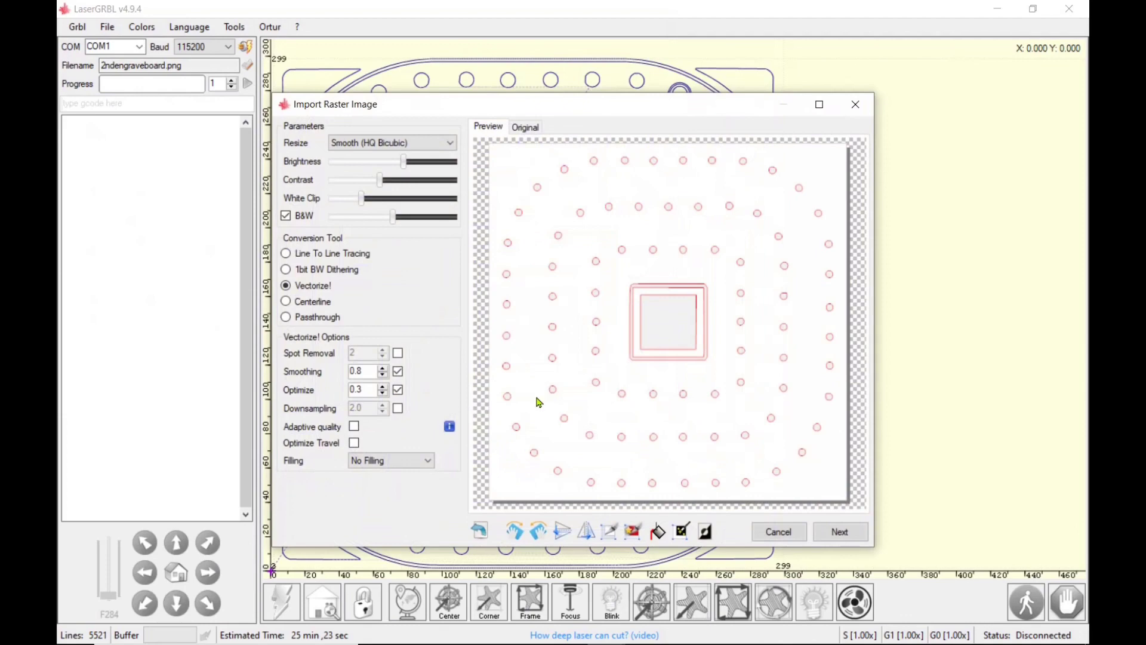
pyautogui.click(286, 255)
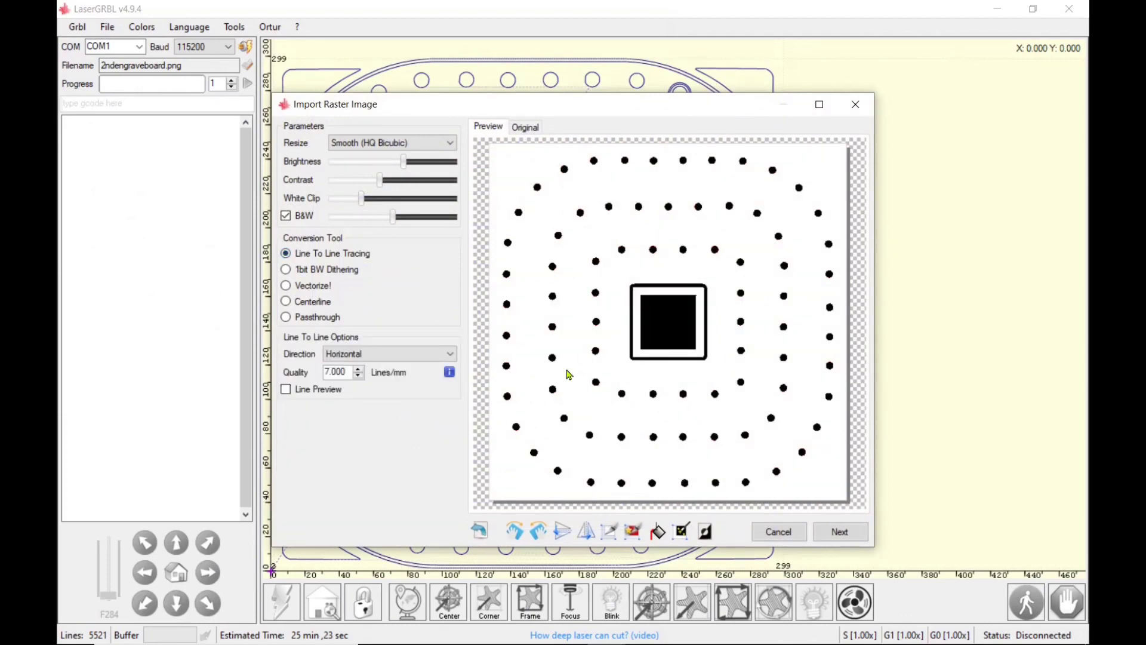